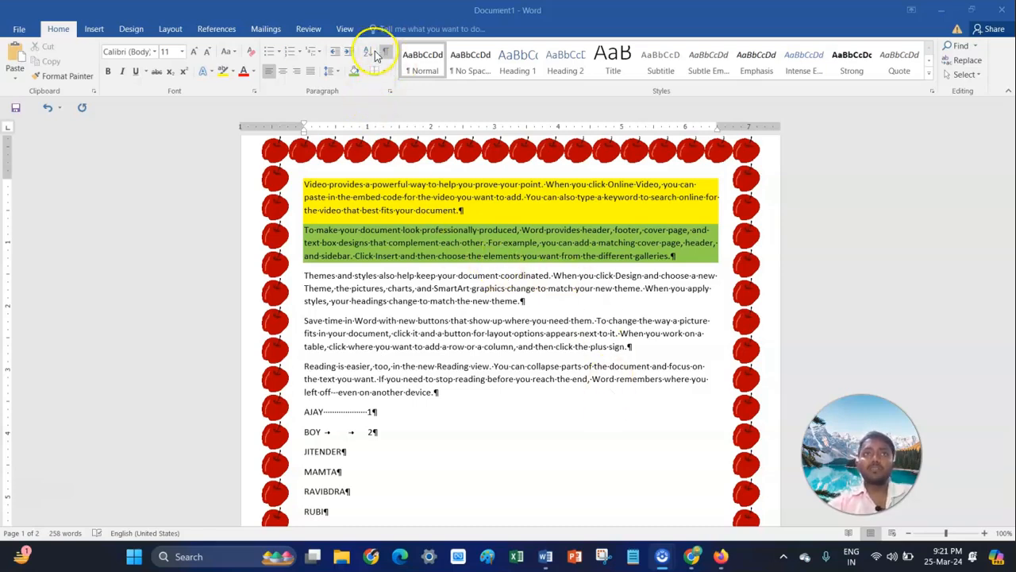
left_click(384, 73)
left_click(384, 73)
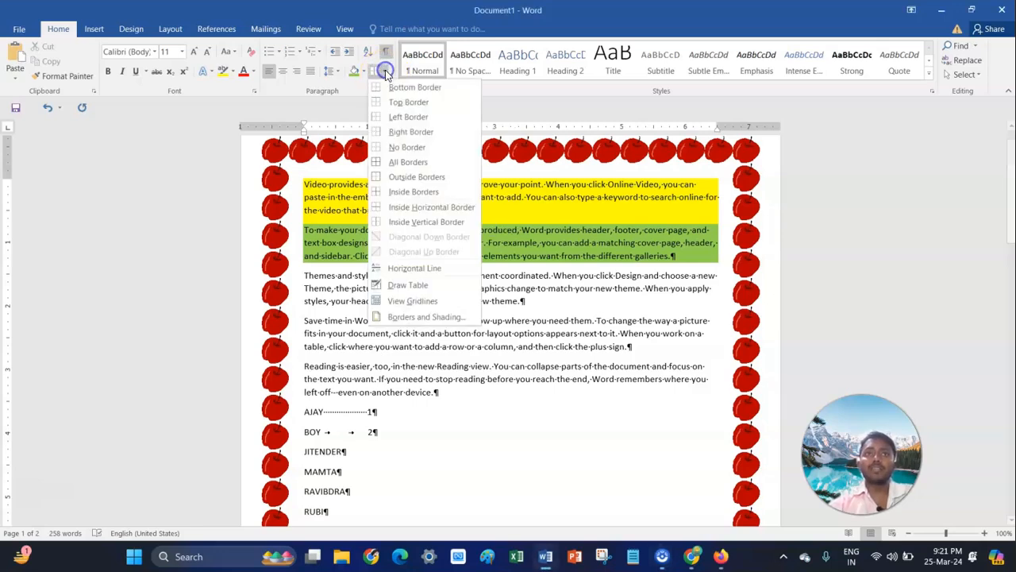
left_click(386, 73)
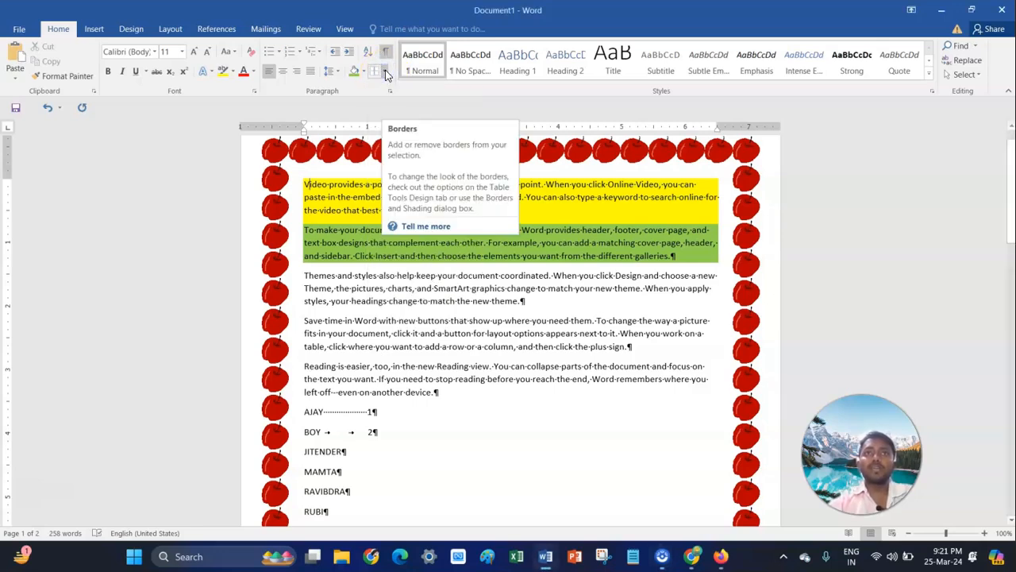
left_click(386, 52)
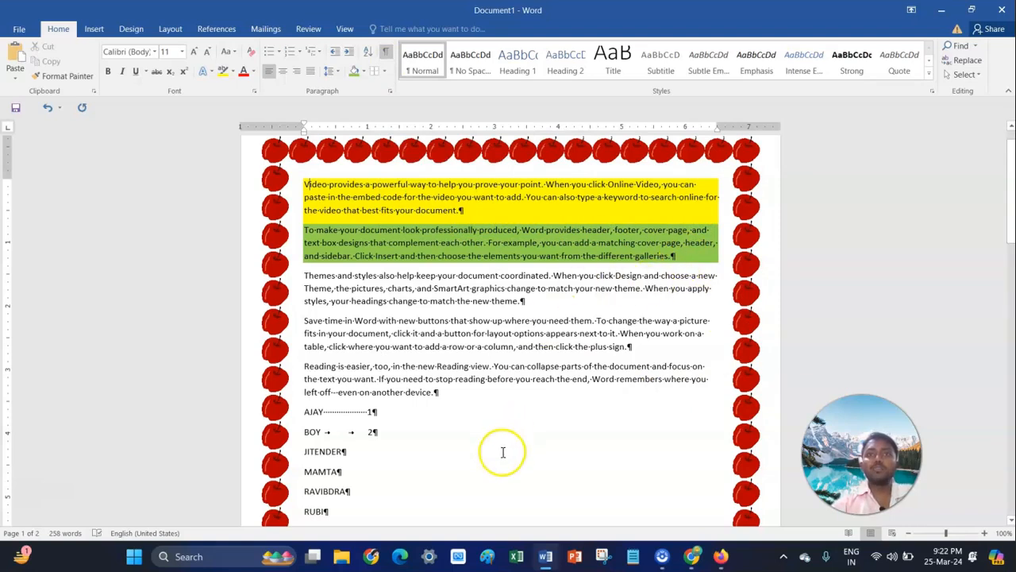
scroll(479, 446, "down", 4)
Insert a new line above the first paragraph, hide the formatting marks, and enter VIDEO as the heading
scroll(519, 451, "up", 5)
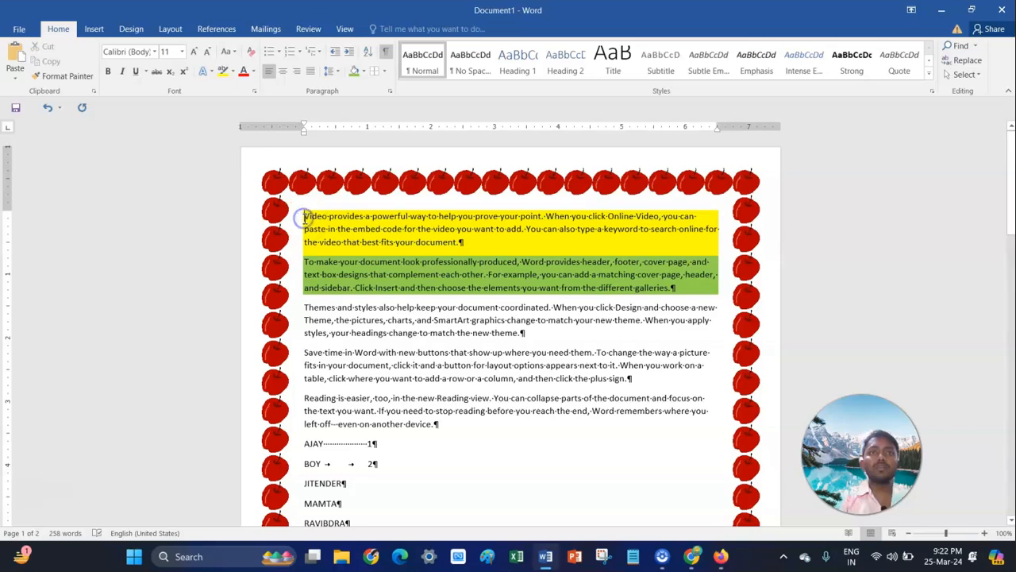
key("Return")
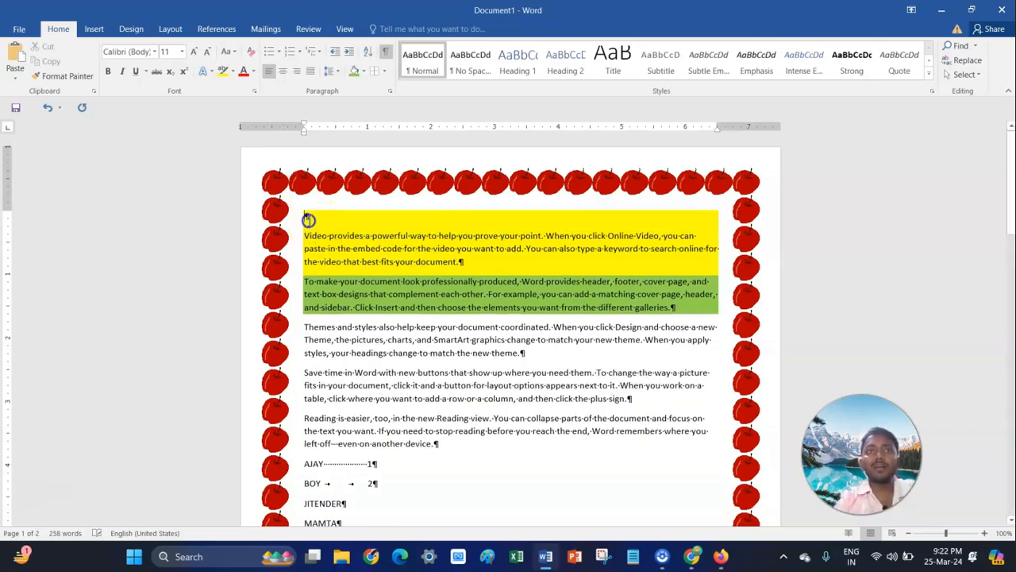
left_click(387, 51)
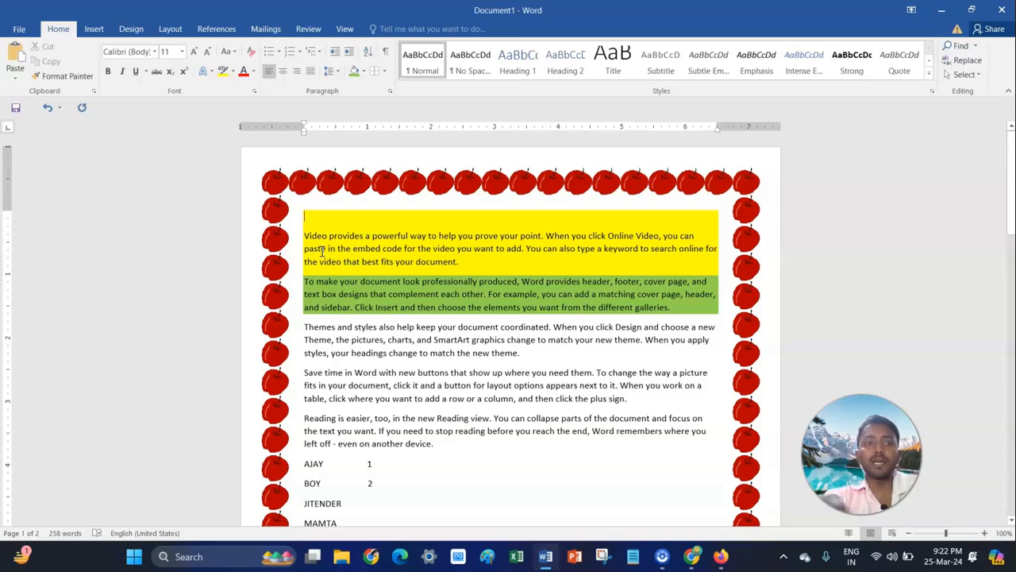
type("VIDEO")
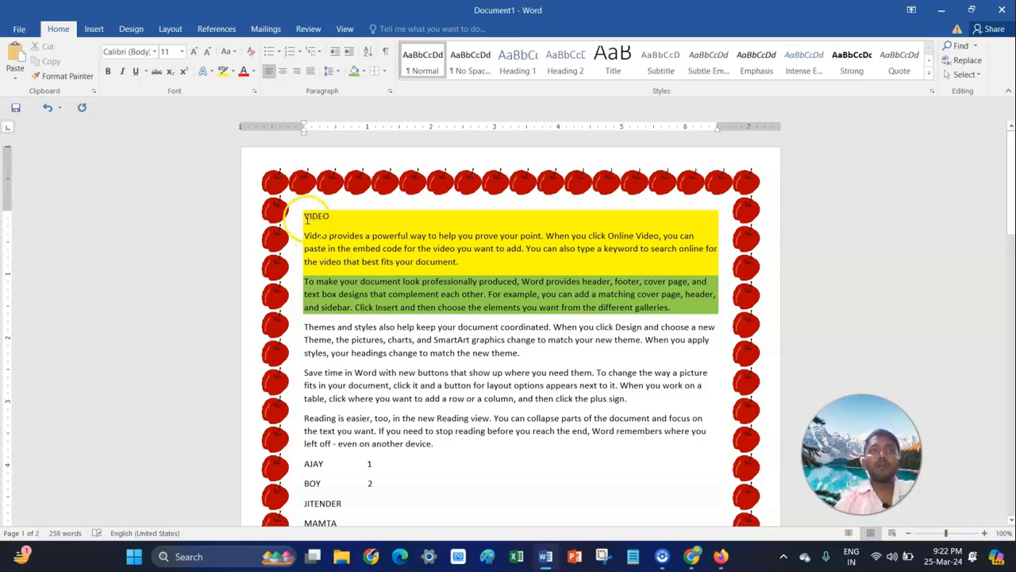
Make the VIDEO heading bold, centered and underlined
left_click_drag(305, 216, 334, 219)
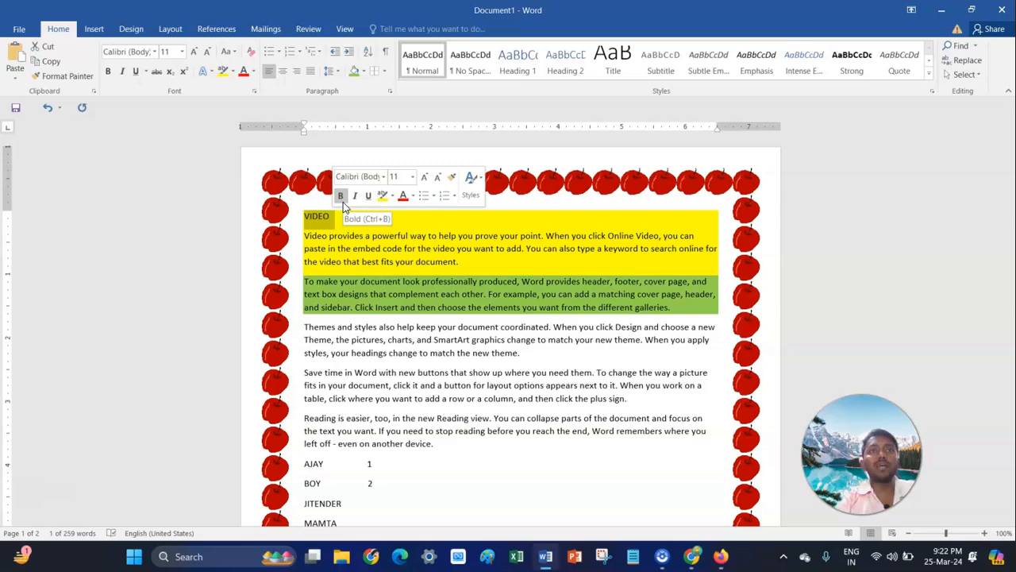
left_click(107, 72)
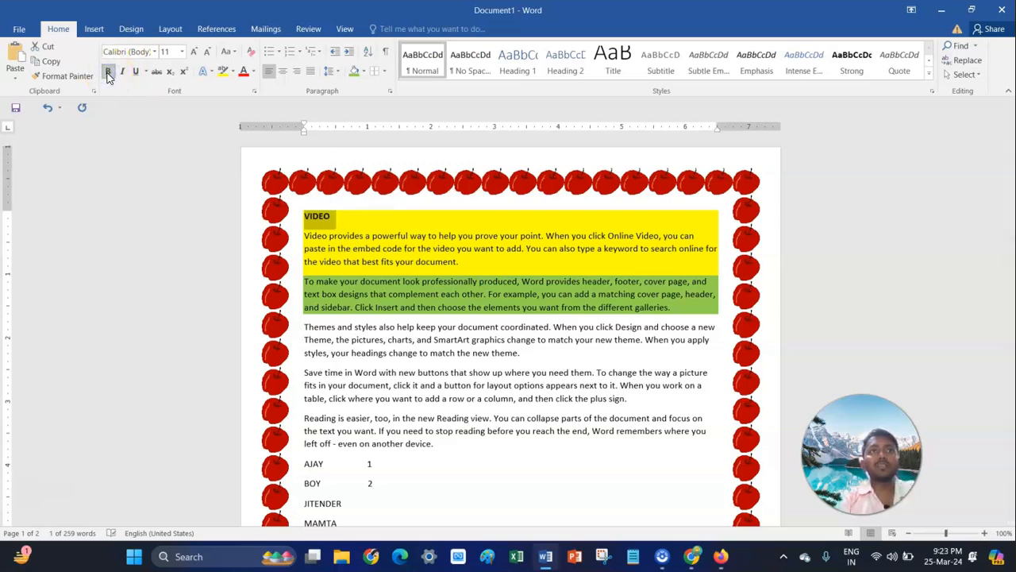
left_click(284, 74)
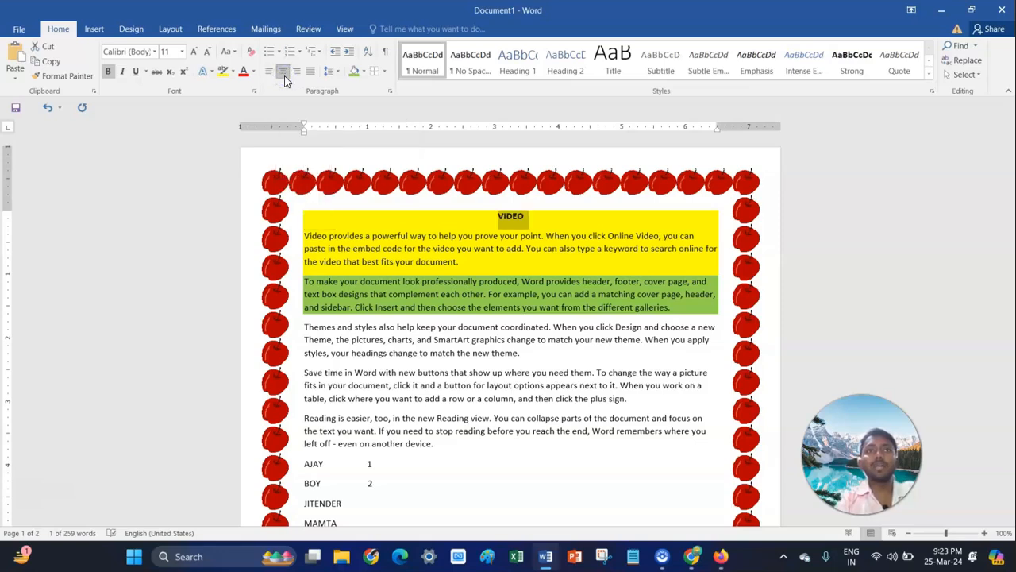
left_click(140, 82)
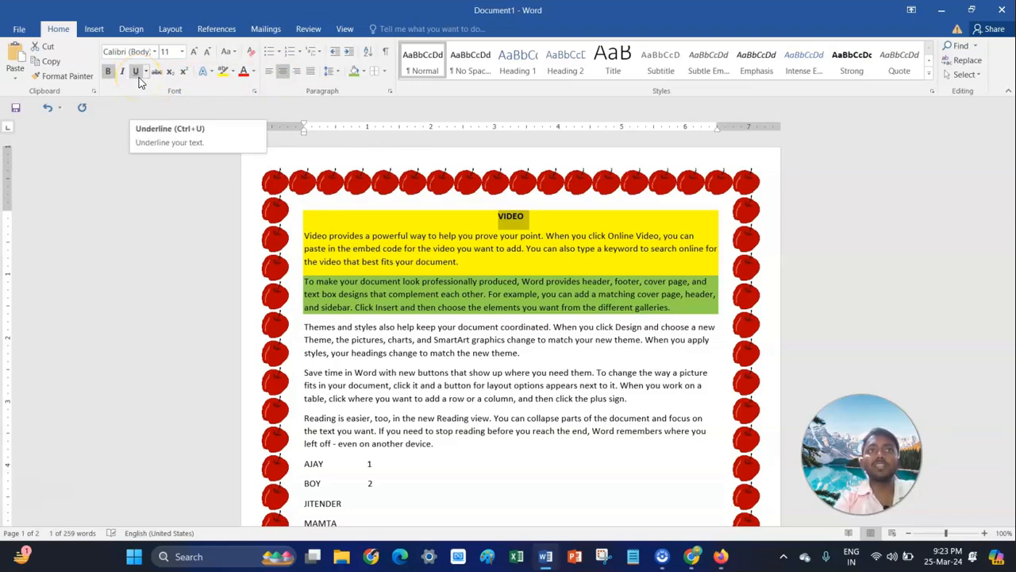
left_click(140, 82)
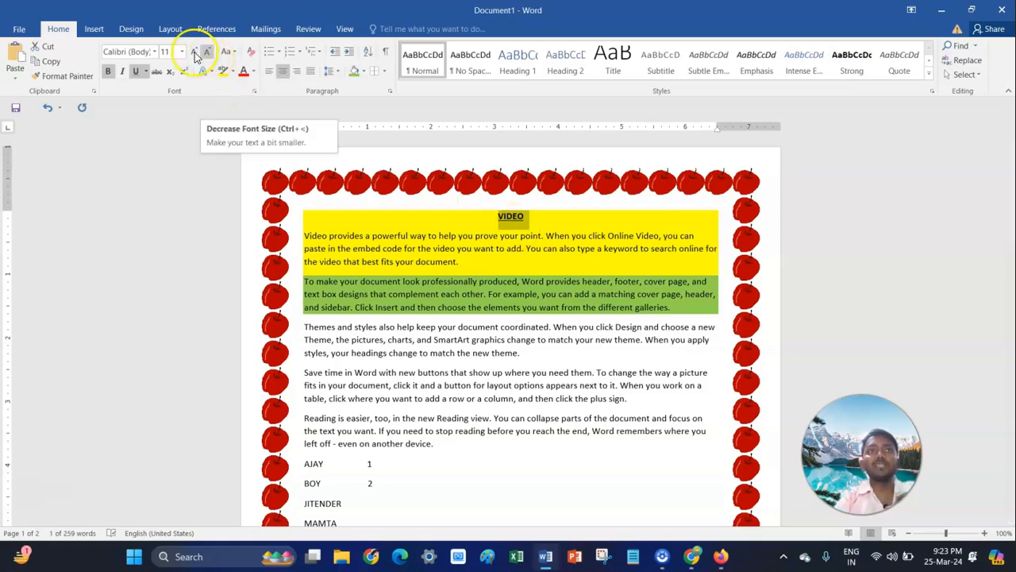
Set the VIDEO heading's font to Algerian and its size to 26
left_click(154, 52)
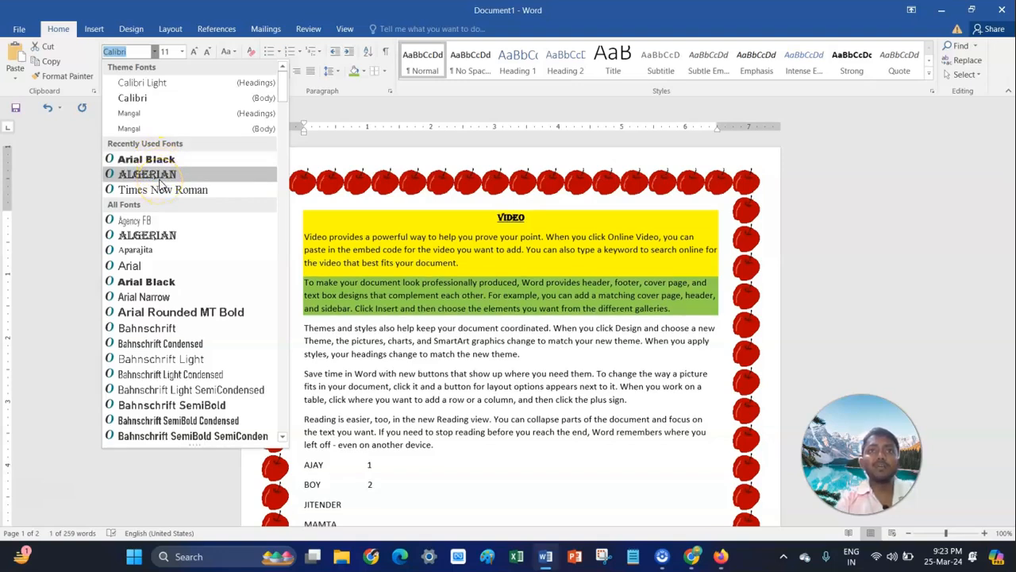
left_click(160, 176)
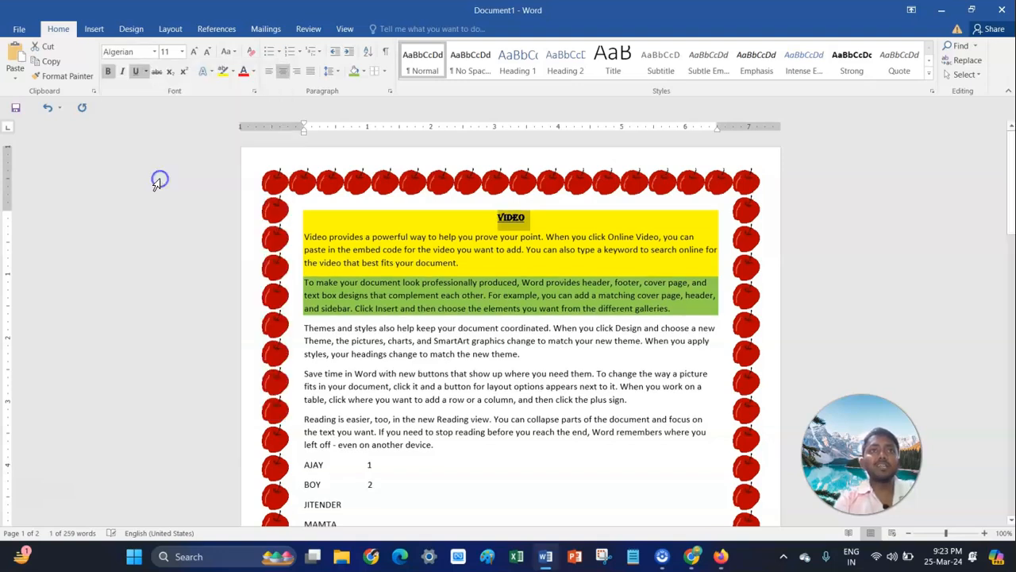
left_click(182, 54)
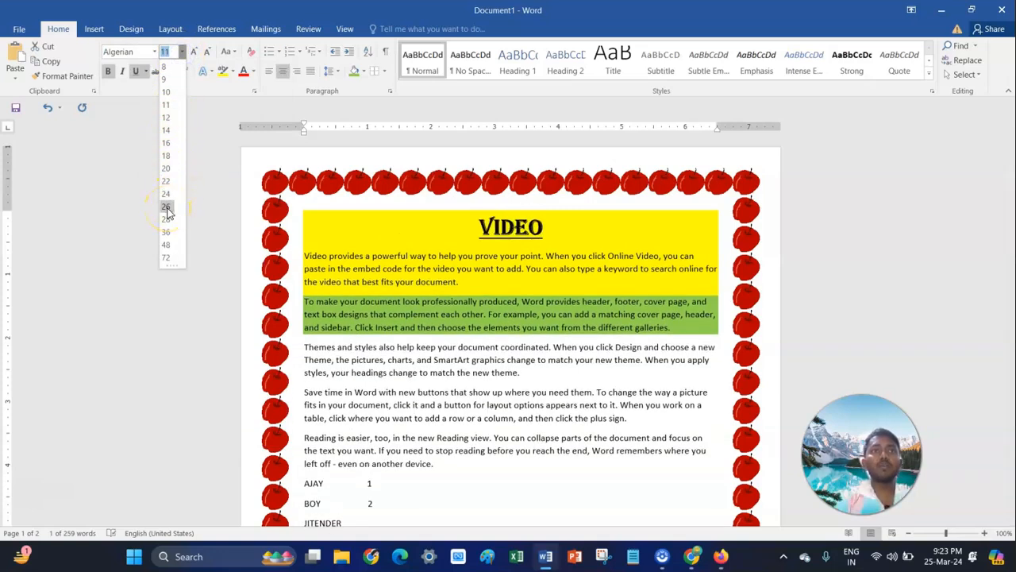
left_click(166, 207)
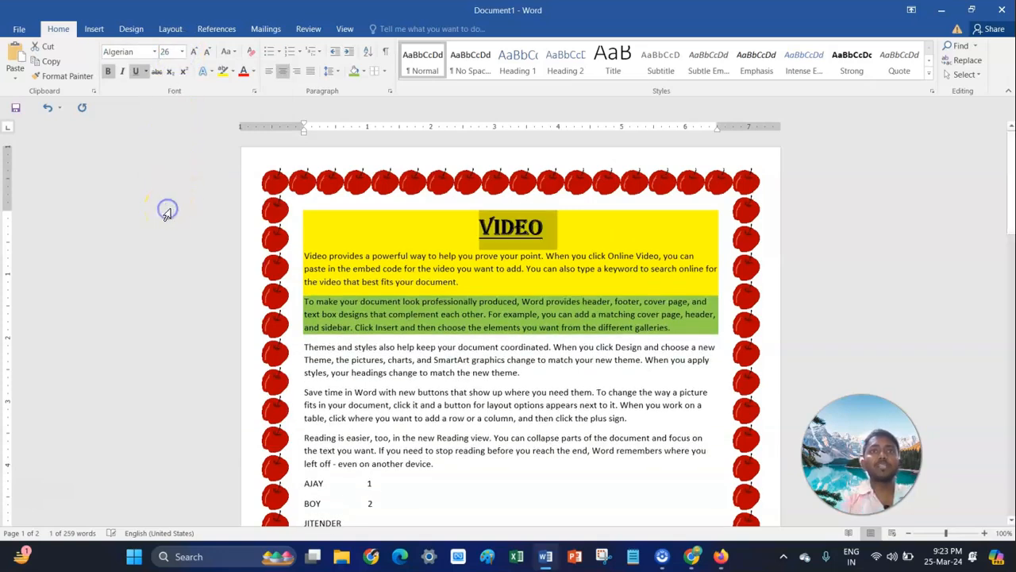
left_click(518, 238)
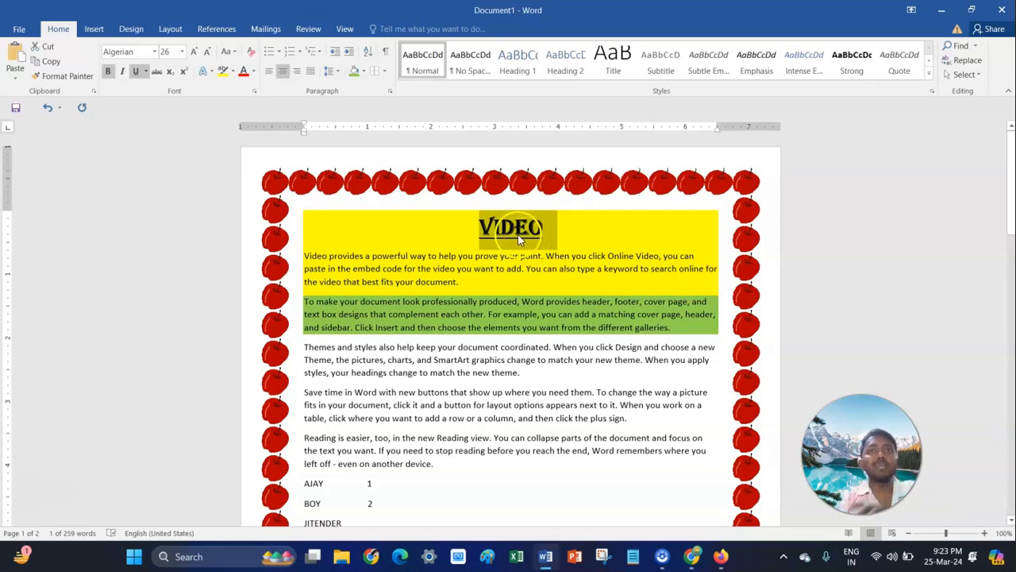
left_click(254, 70)
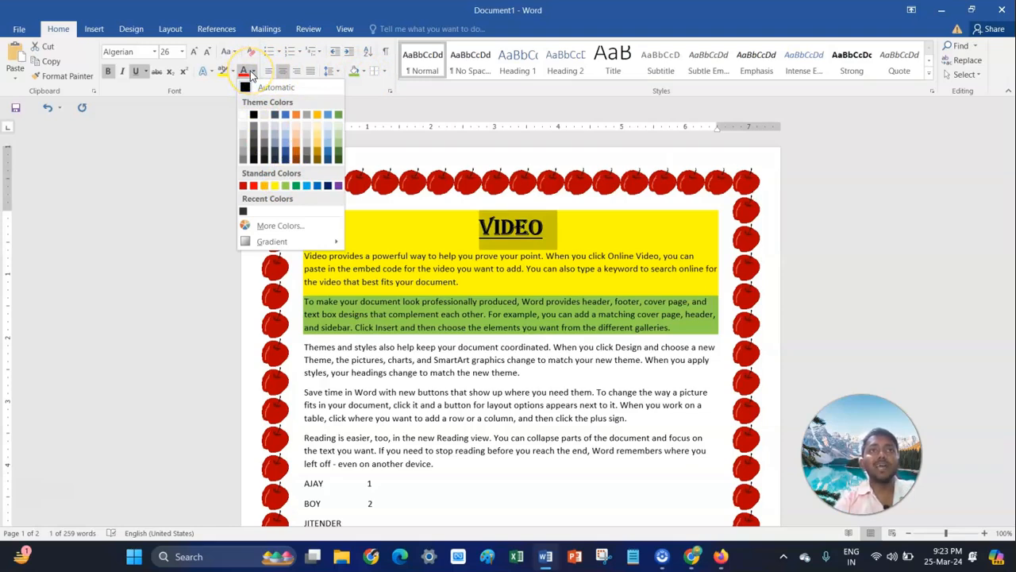
left_click(431, 159)
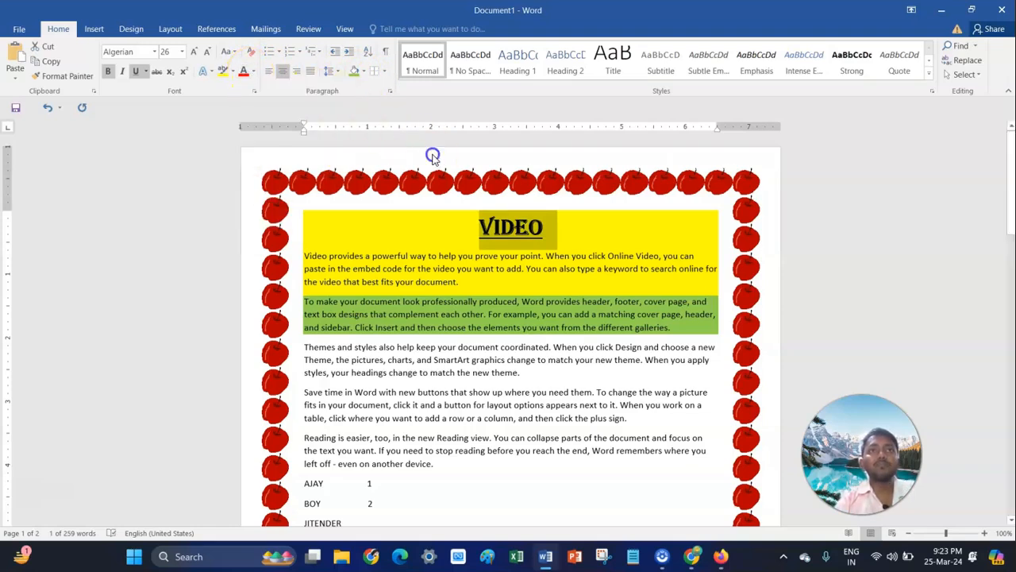
left_click(253, 72)
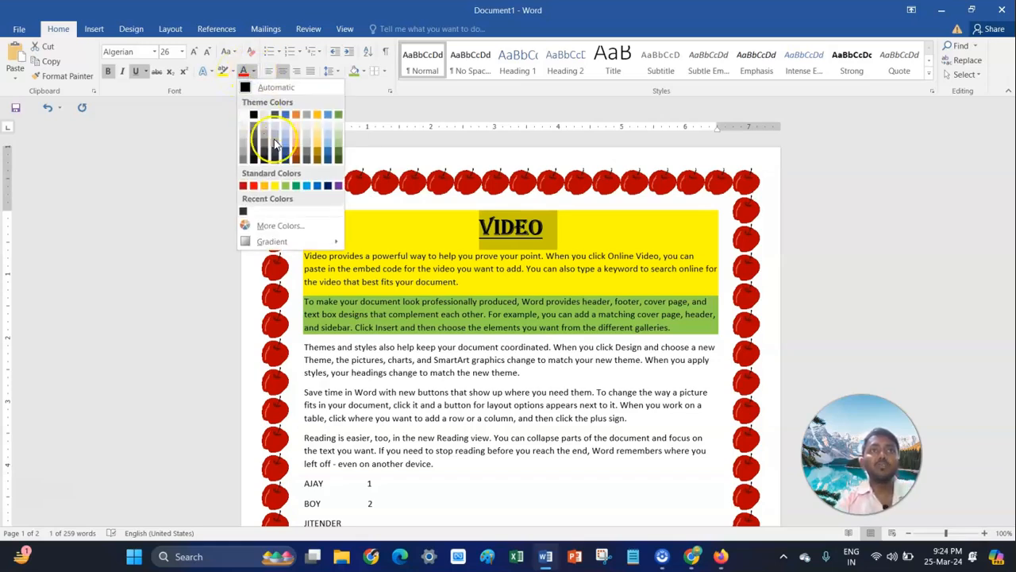
left_click(327, 186)
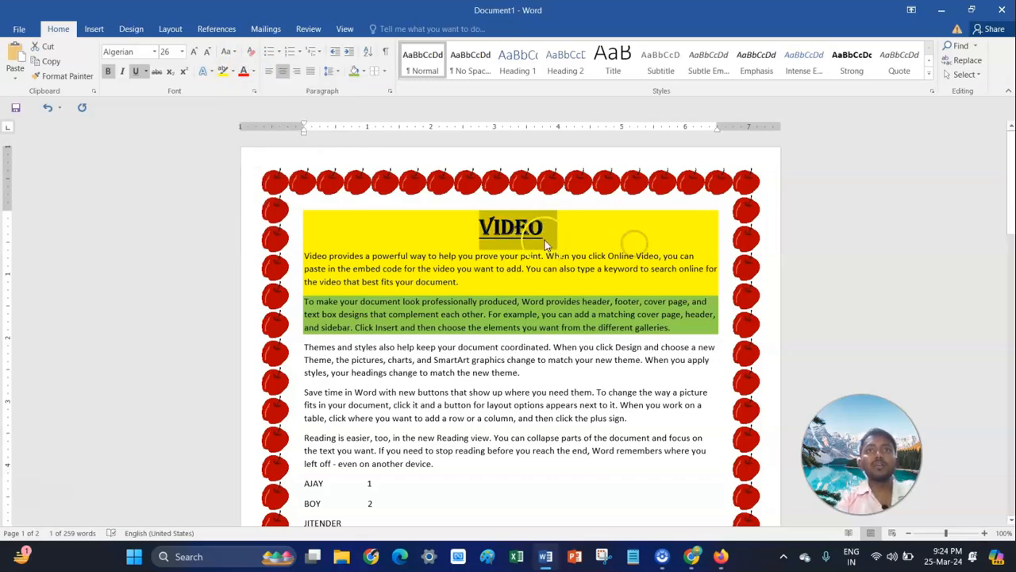
Set the VIDEO heading's font color to the standard dark blue
left_click(572, 235)
left_click_drag(480, 227, 545, 229)
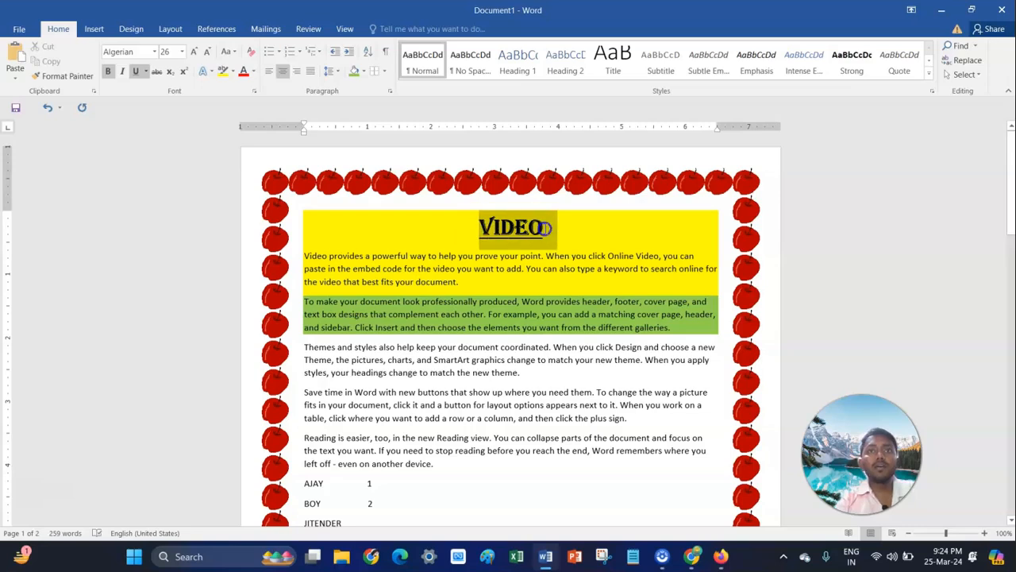
left_click(252, 73)
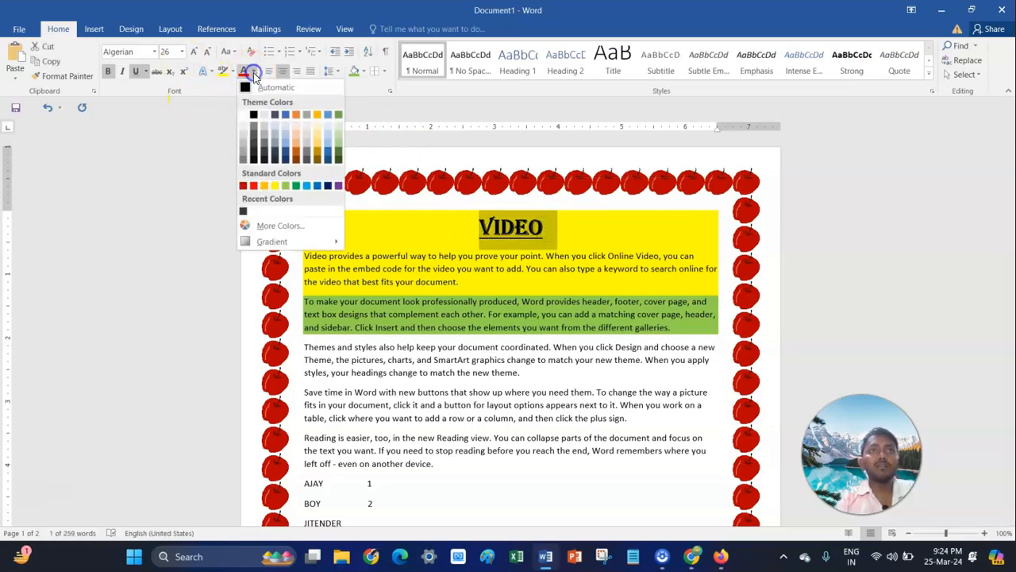
left_click(327, 186)
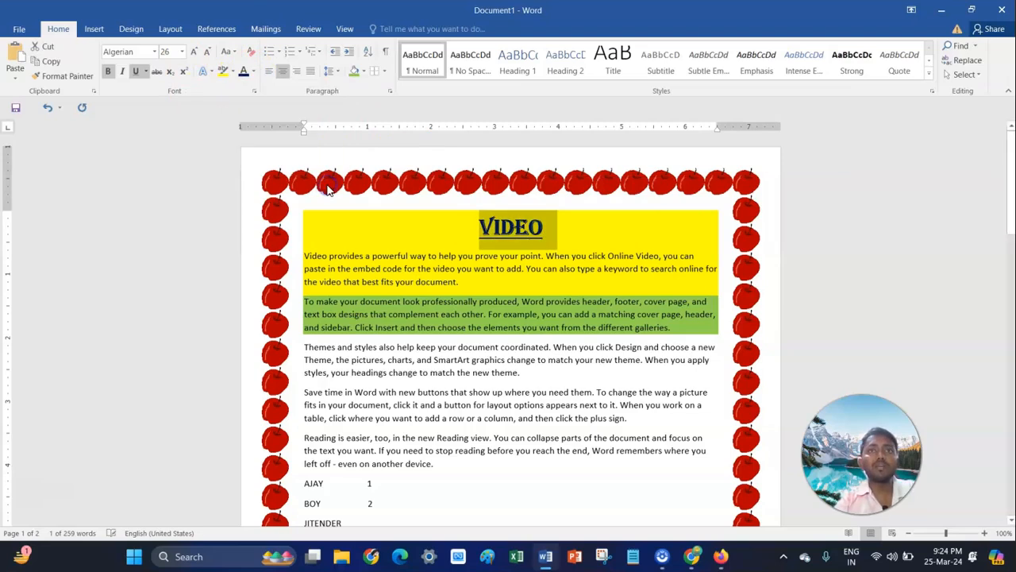
left_click(640, 232)
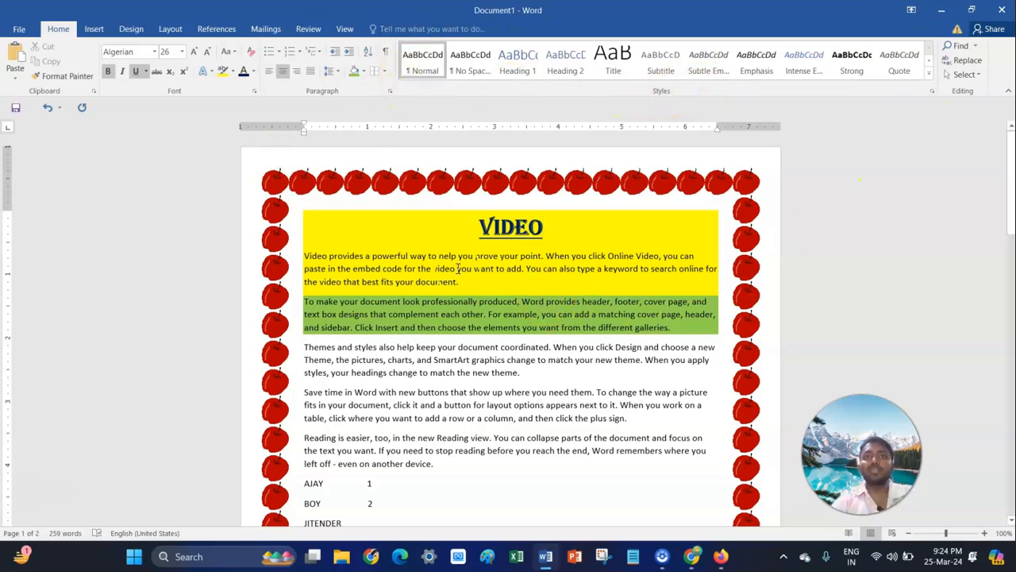
Preview the gallery styles, such as Strong, on the VIDEO heading without applying one
left_click_drag(470, 227, 566, 235)
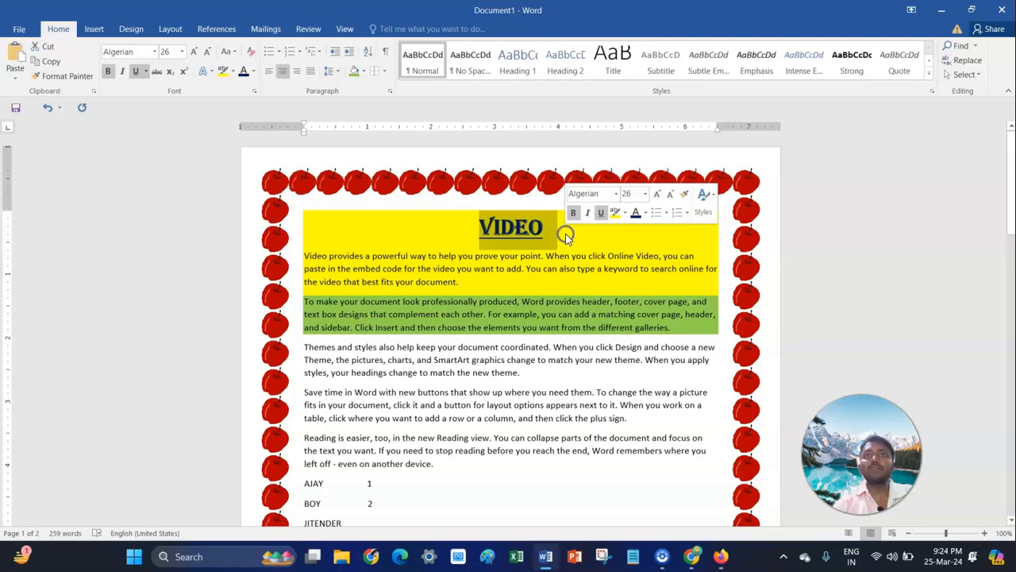
left_click(613, 56)
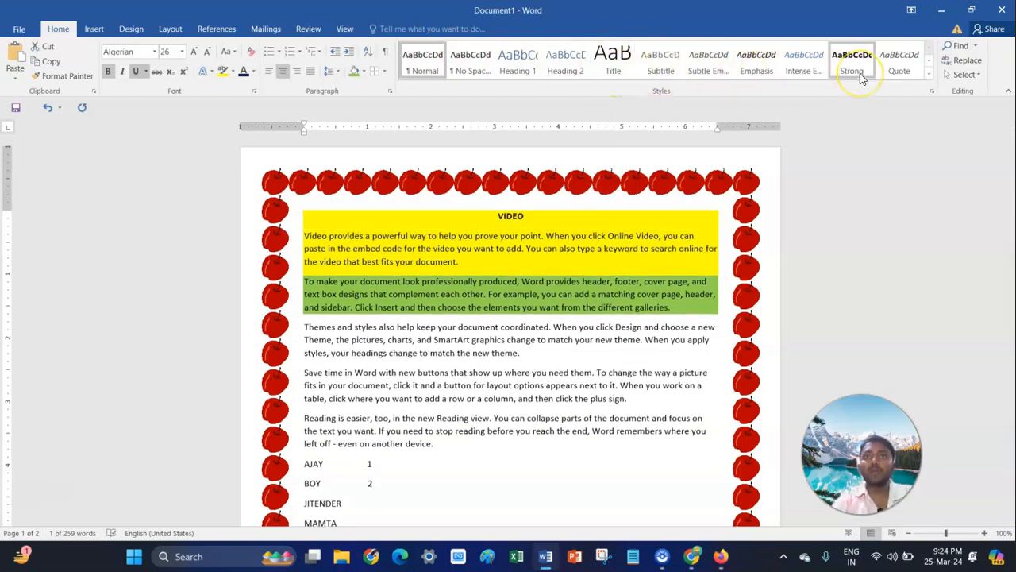
left_click(594, 232)
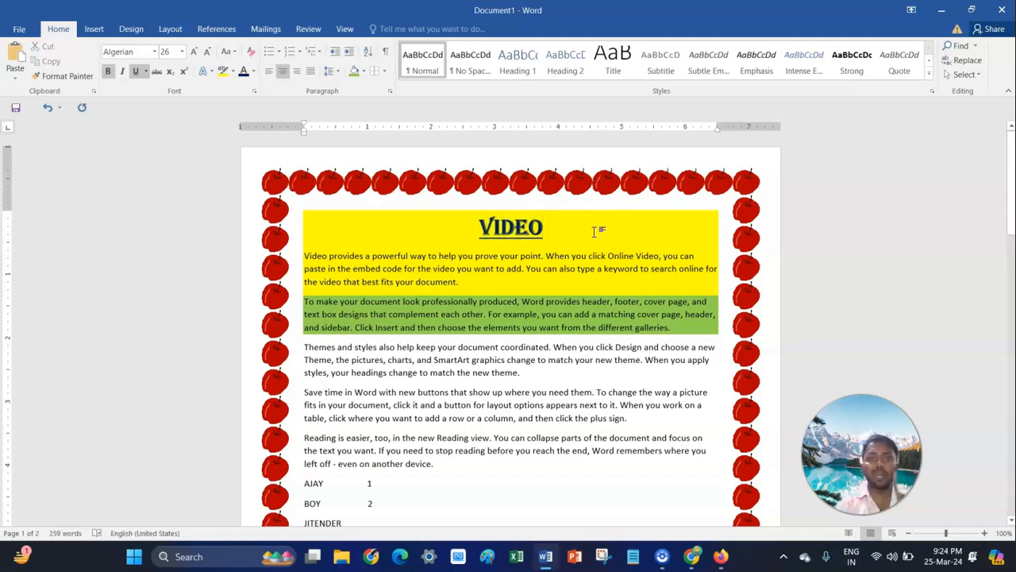
Select the five body paragraphs below the VIDEO heading and preview the No Spacing, Normal, Heading 1 and Title styles on them
left_click(306, 256)
left_click_drag(306, 256, 436, 469)
left_click(468, 72)
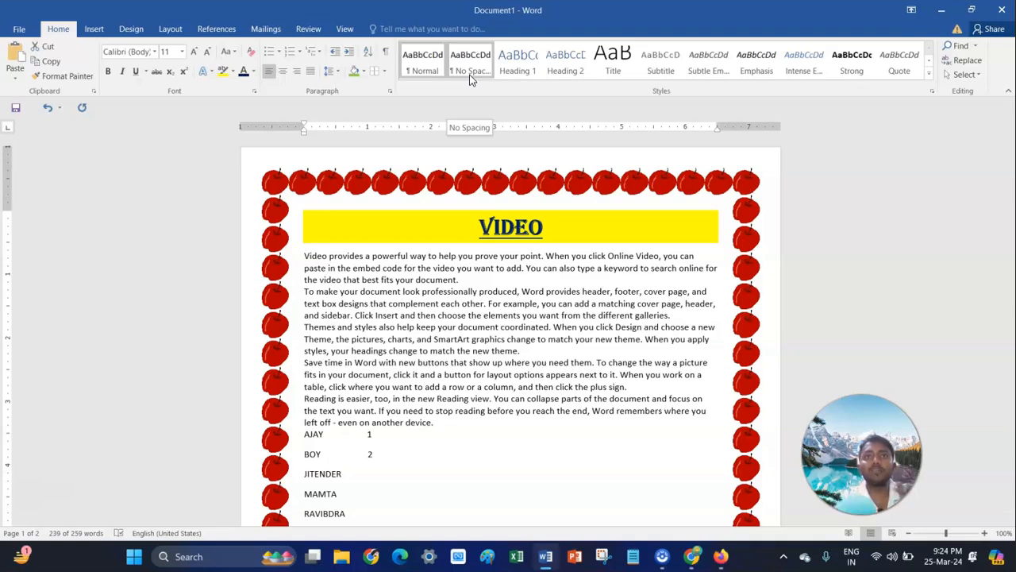
left_click(423, 60)
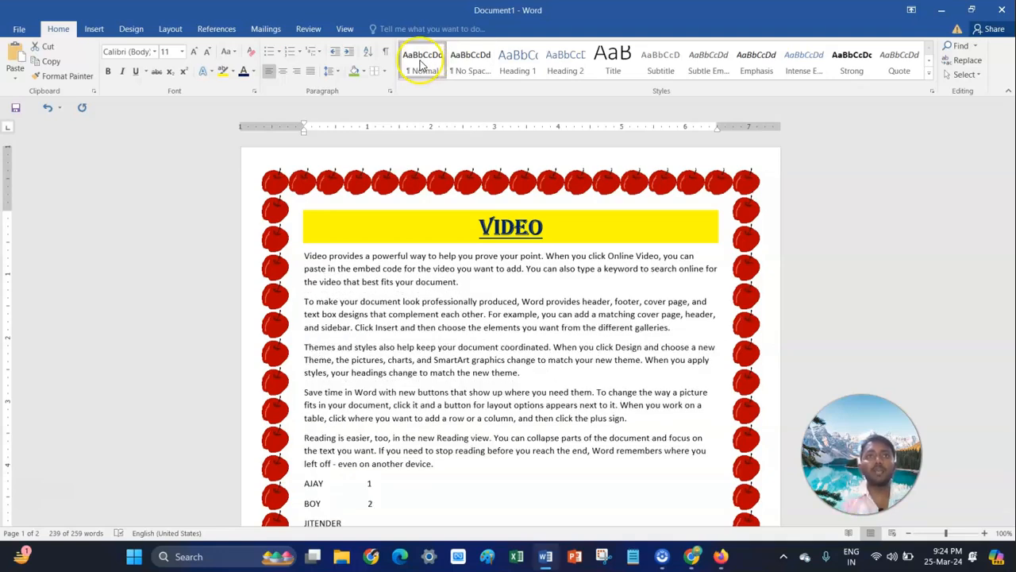
left_click(460, 69)
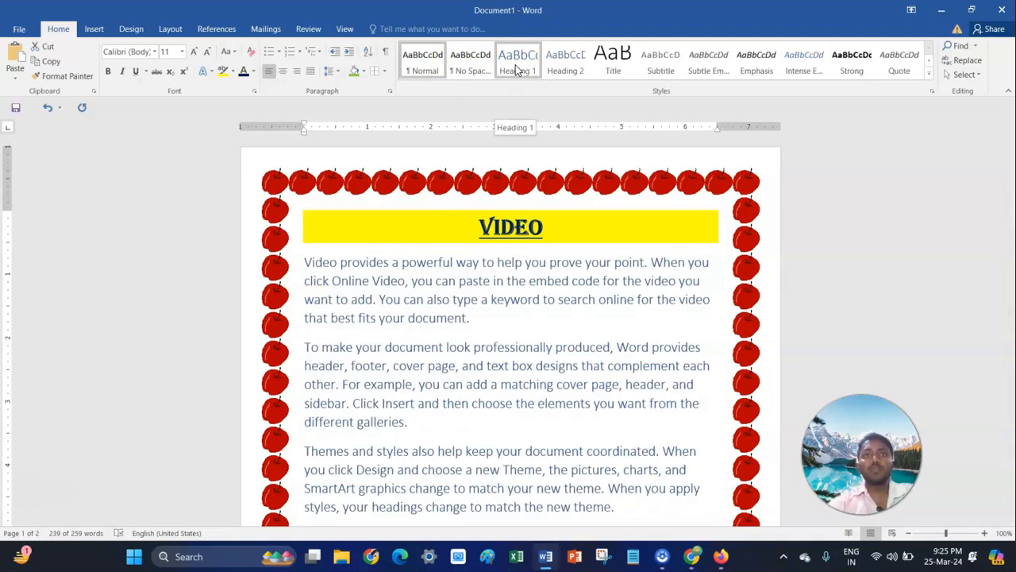
left_click(608, 71)
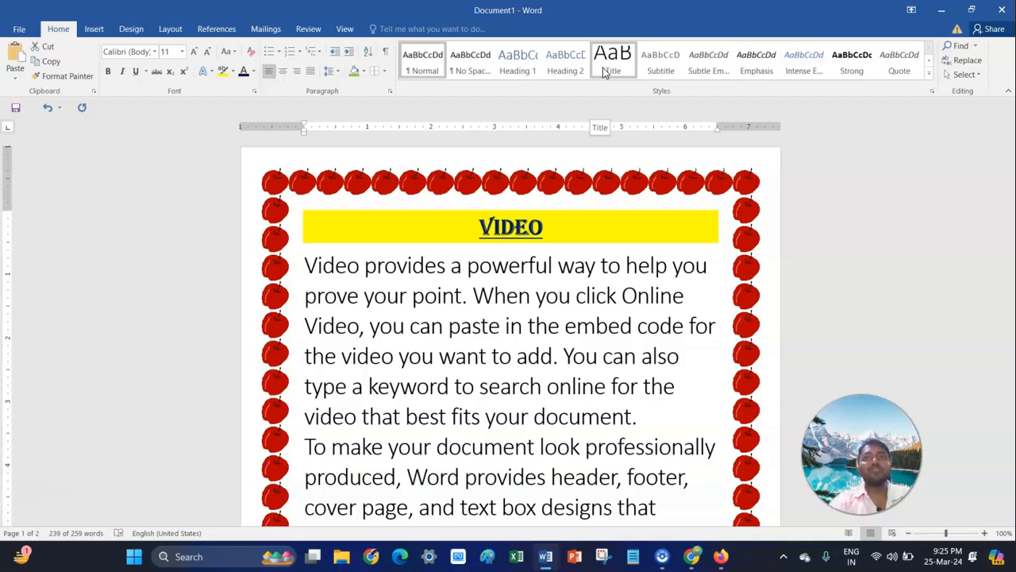
Preview the remaining gallery styles on the selected paragraphs, including Subtle Emphasis, Emphasis, Strong, Intense Quote and List Paragraph
left_click(659, 81)
left_click(708, 75)
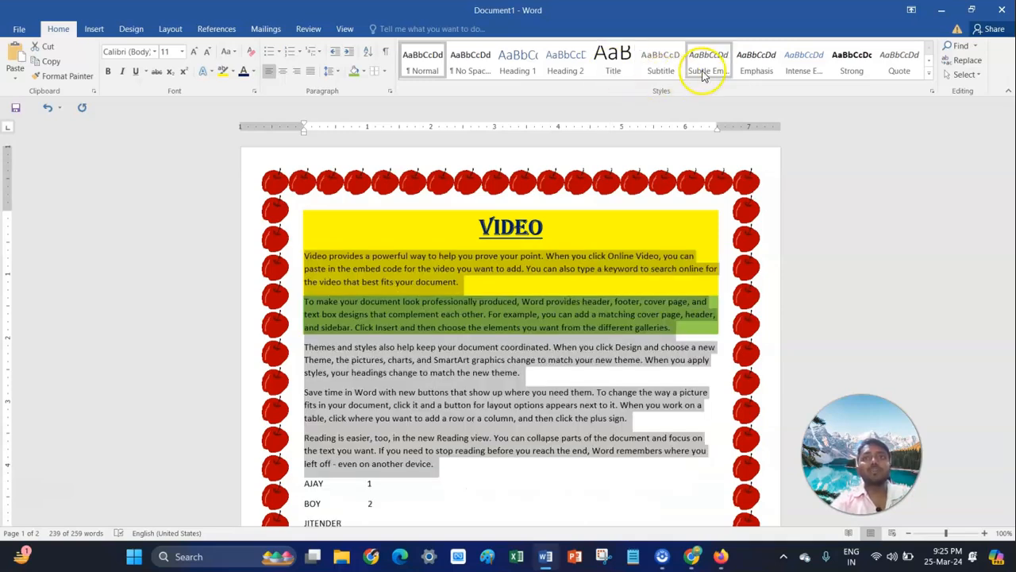
left_click(740, 75)
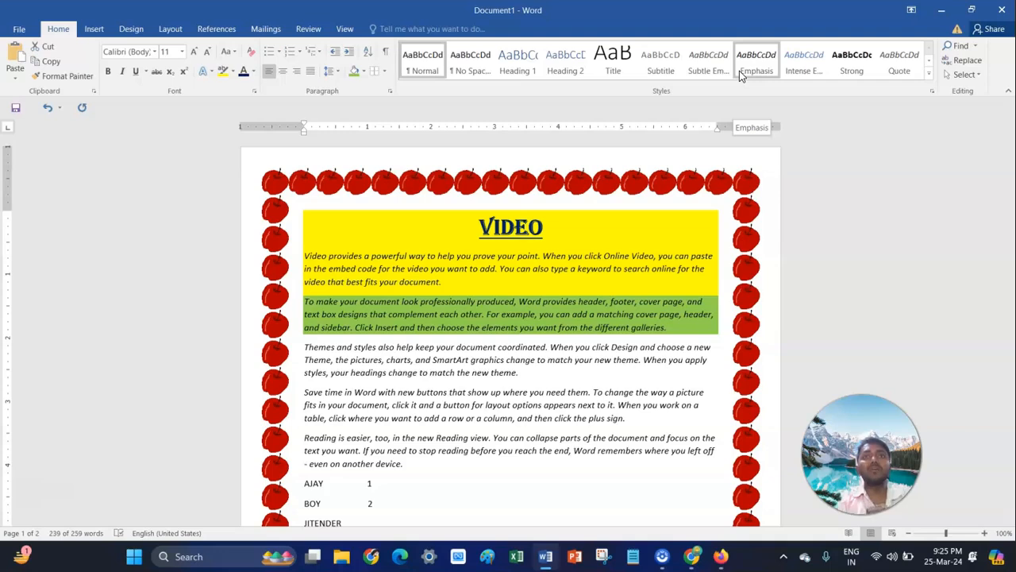
left_click(848, 71)
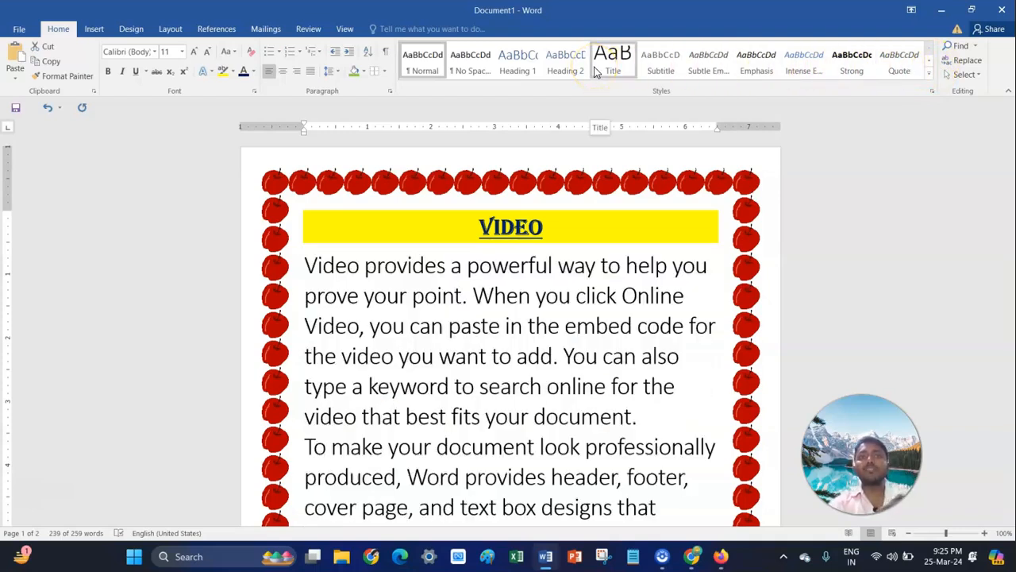
left_click(931, 63)
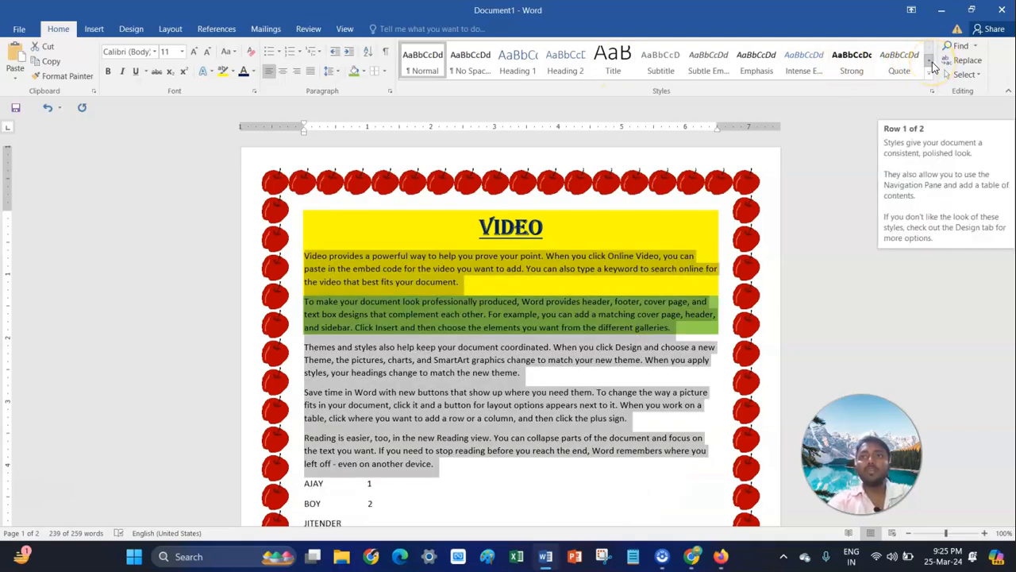
left_click(931, 62)
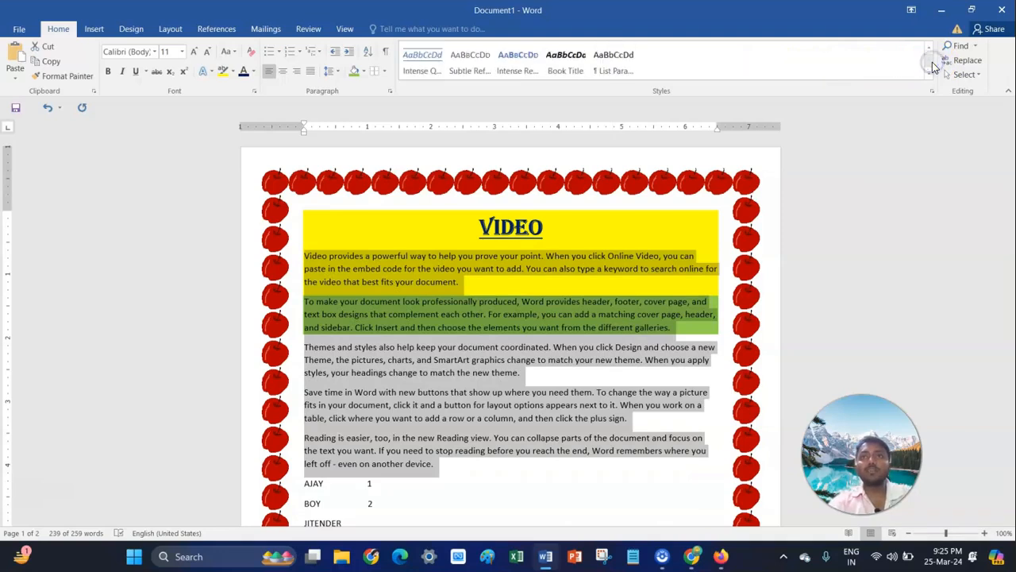
left_click(421, 64)
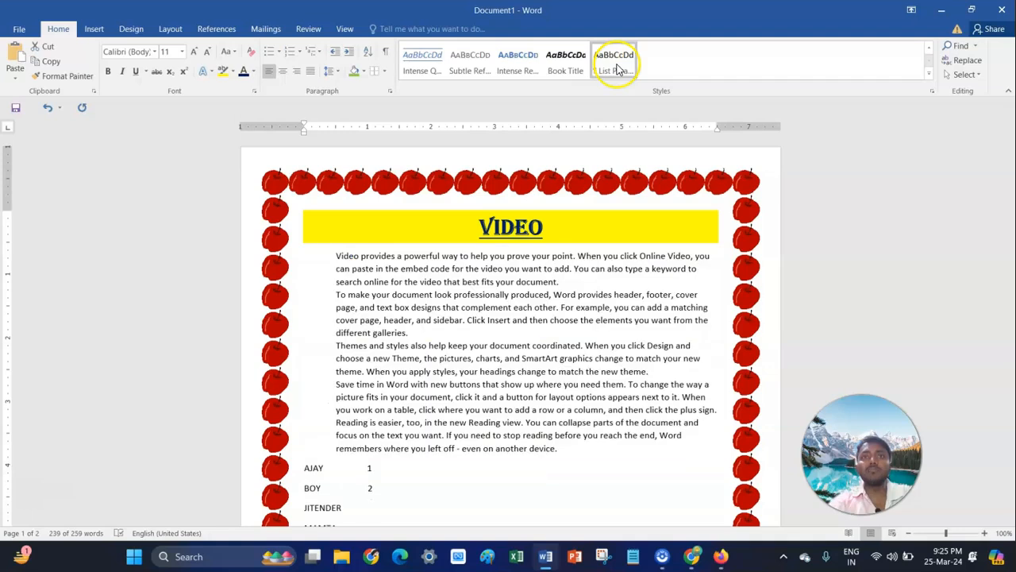
Start a new style from the selected body text, name it Style 5 and open its detailed formatting settings
left_click(931, 80)
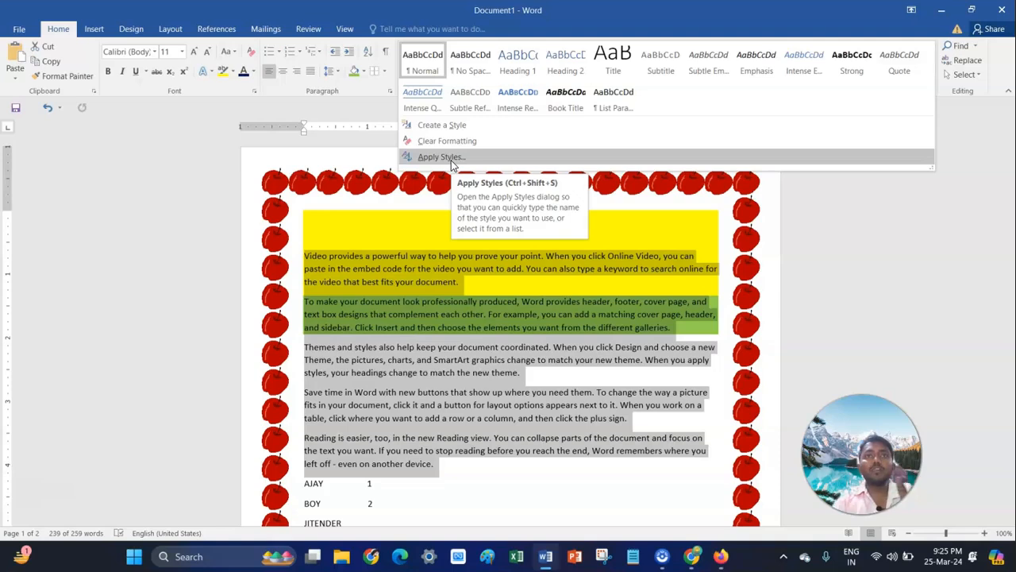
left_click(458, 125)
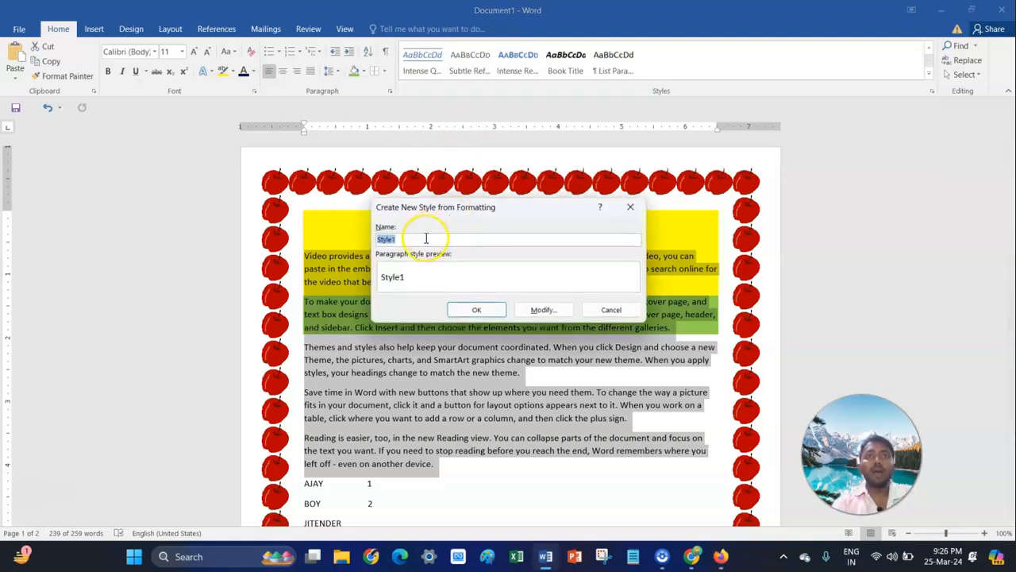
left_click(421, 238)
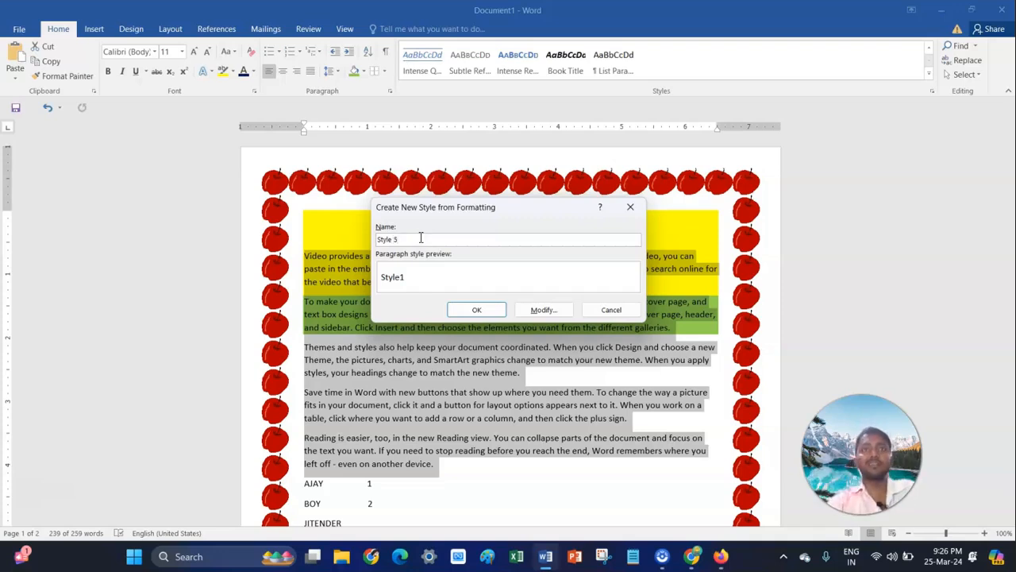
left_click(544, 310)
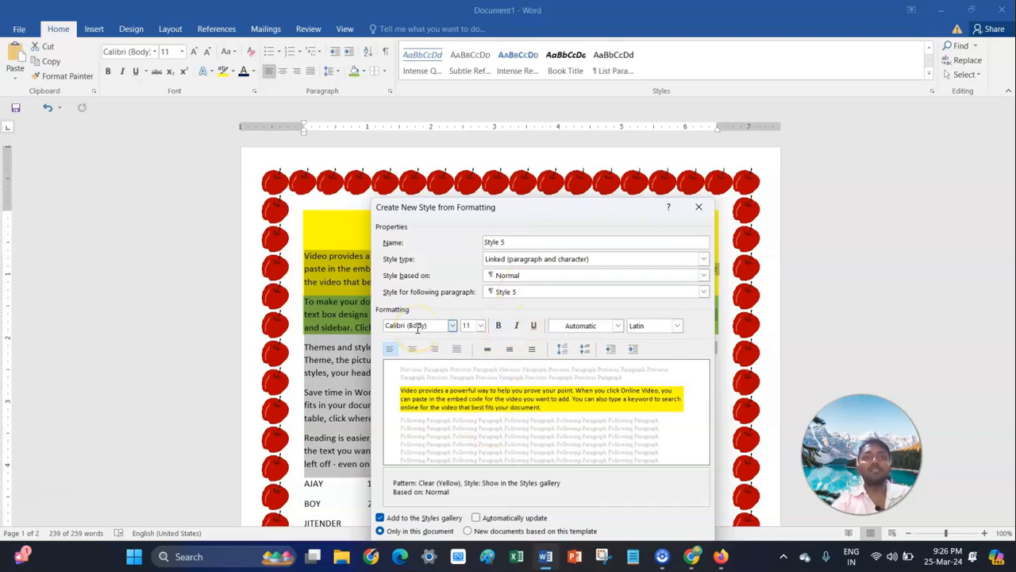
Set Style 5's font to Arial Black, its size to 14, and make it italic
left_click(452, 325)
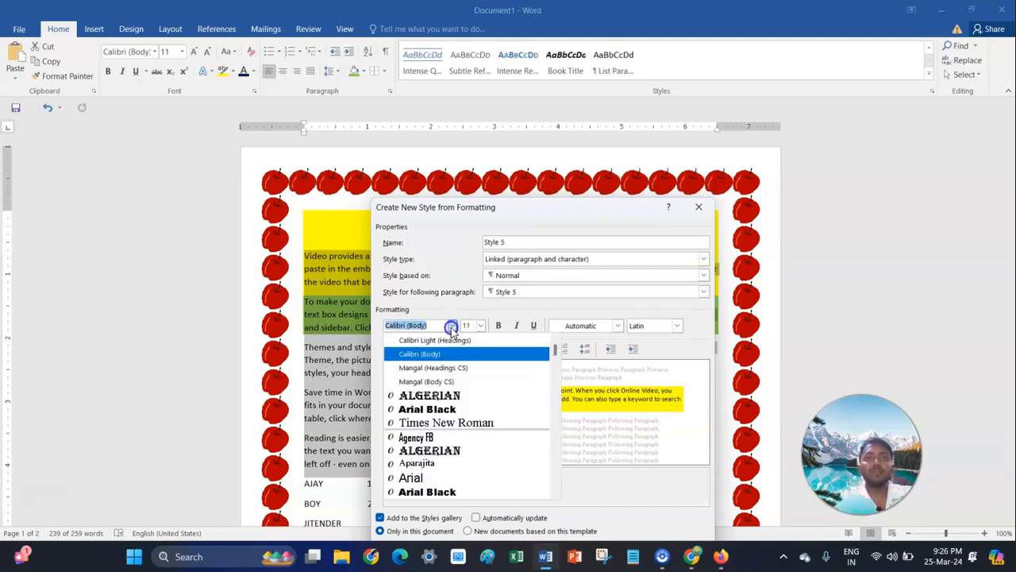
left_click(445, 411)
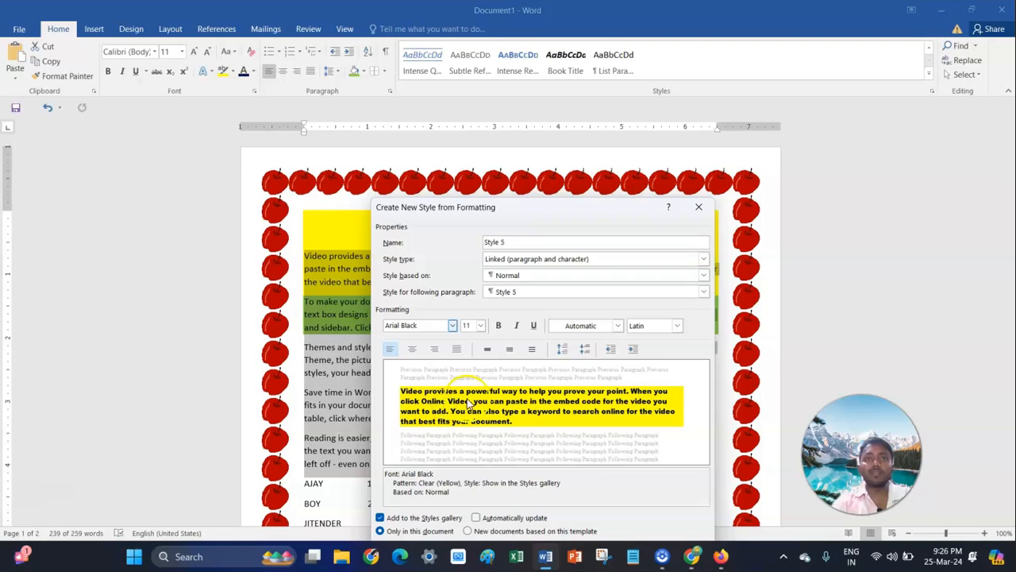
left_click(480, 326)
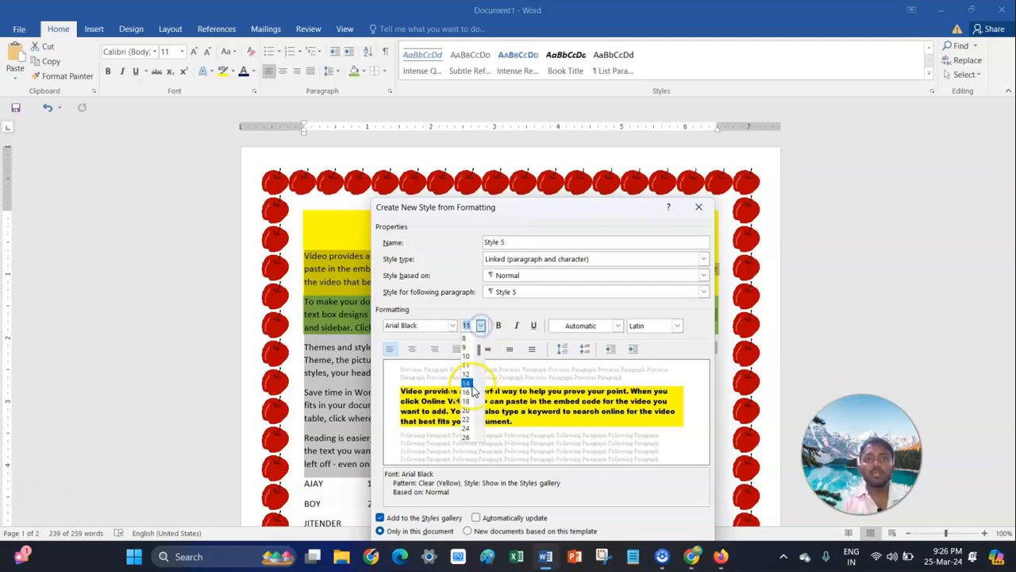
left_click(472, 386)
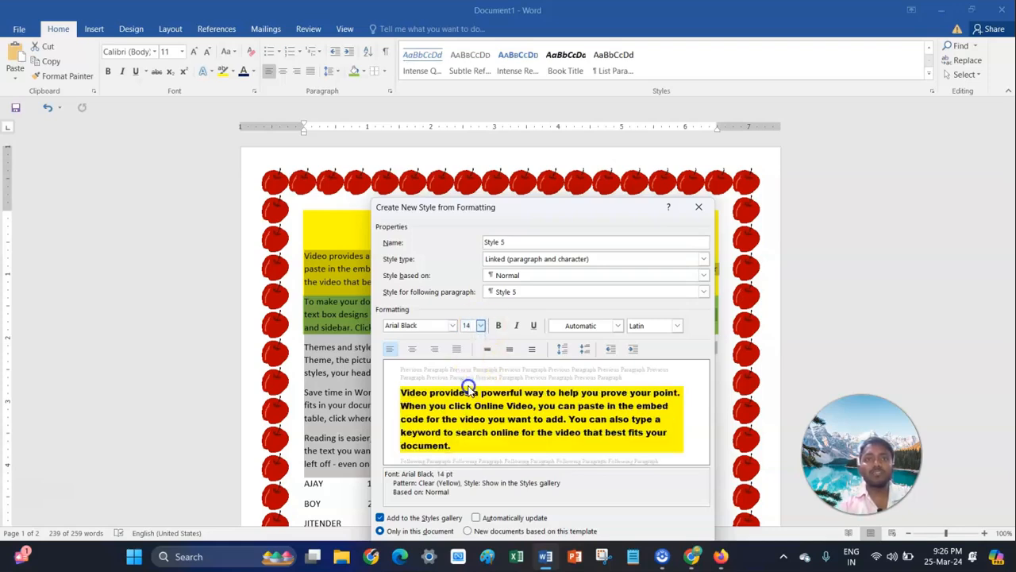
left_click(517, 327)
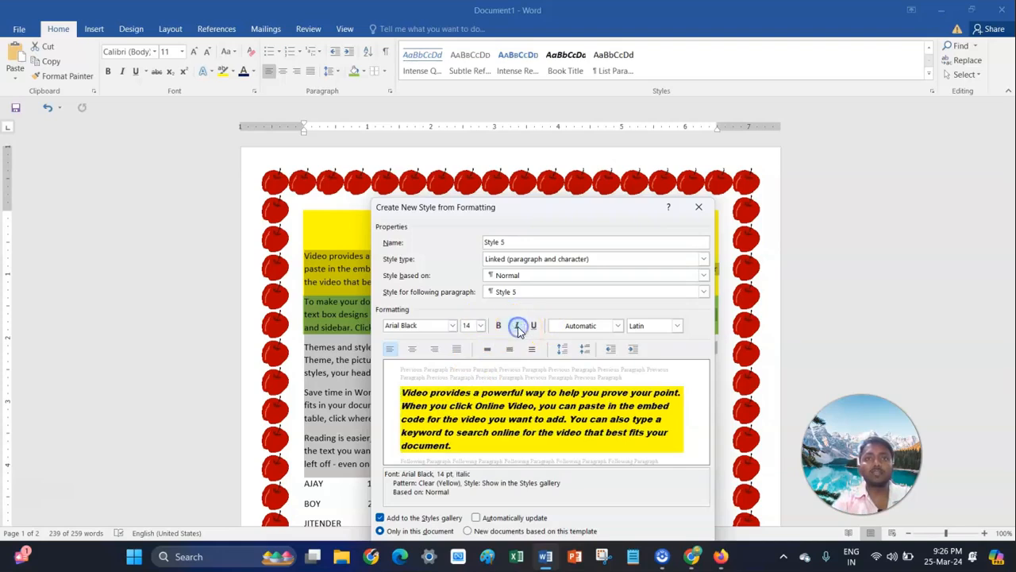
Set Style 5's font color to the standard blue after trying a dark orange theme color
left_click(617, 325)
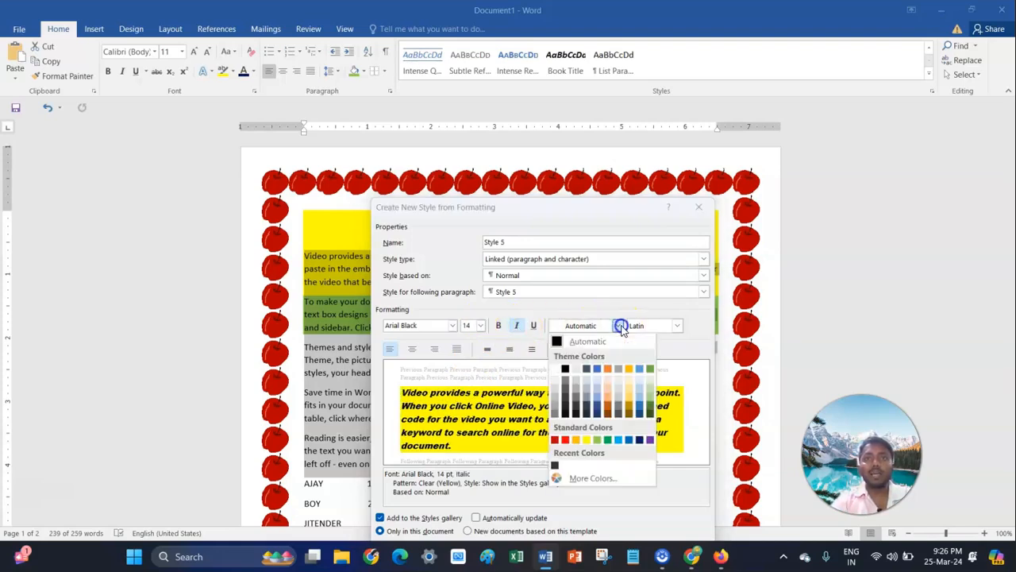
left_click(611, 405)
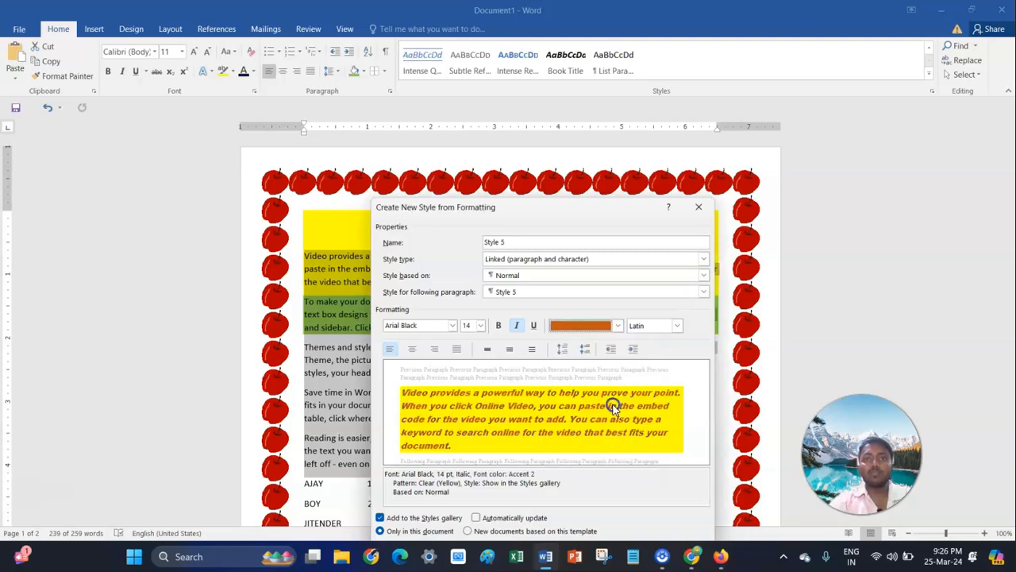
left_click(619, 326)
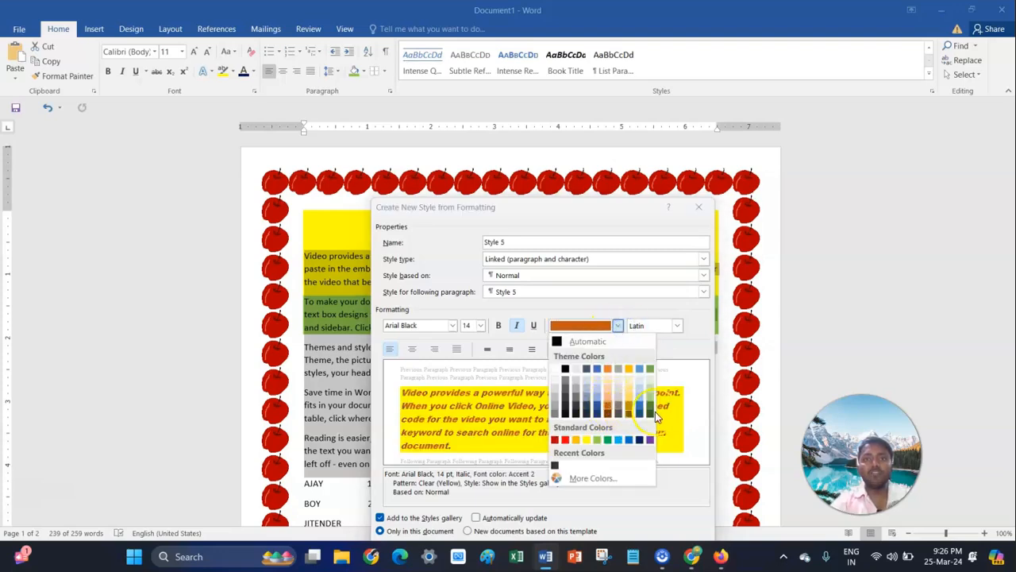
left_click(627, 440)
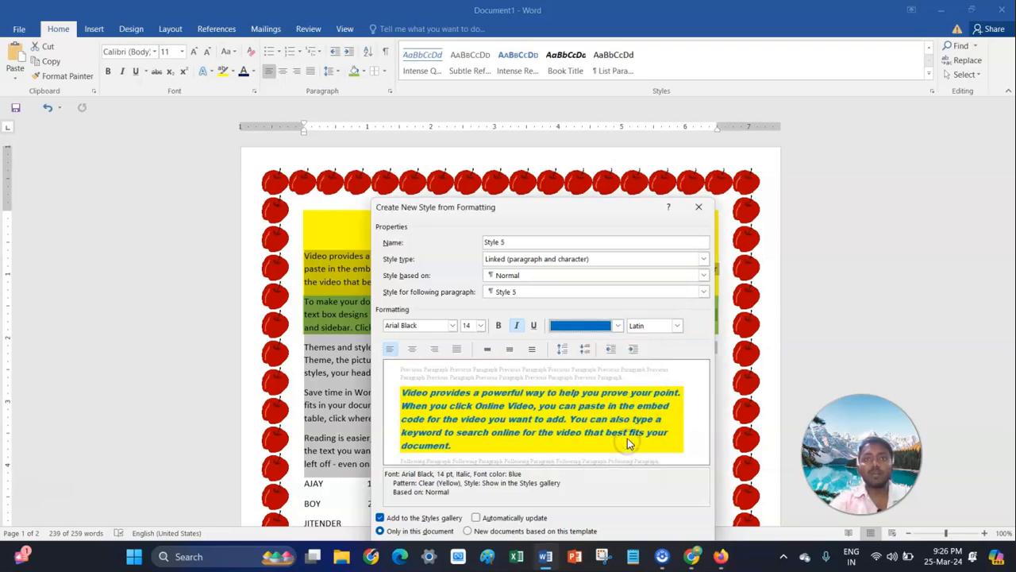
Switch Style 5's script selection to Complex to view its font settings, and return it to Latin
left_click(677, 325)
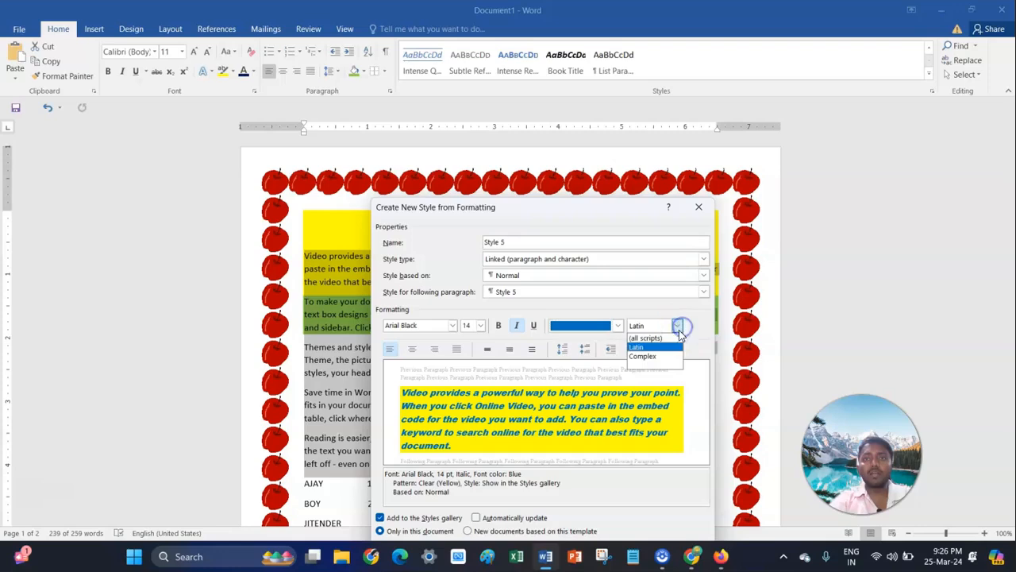
left_click(650, 358)
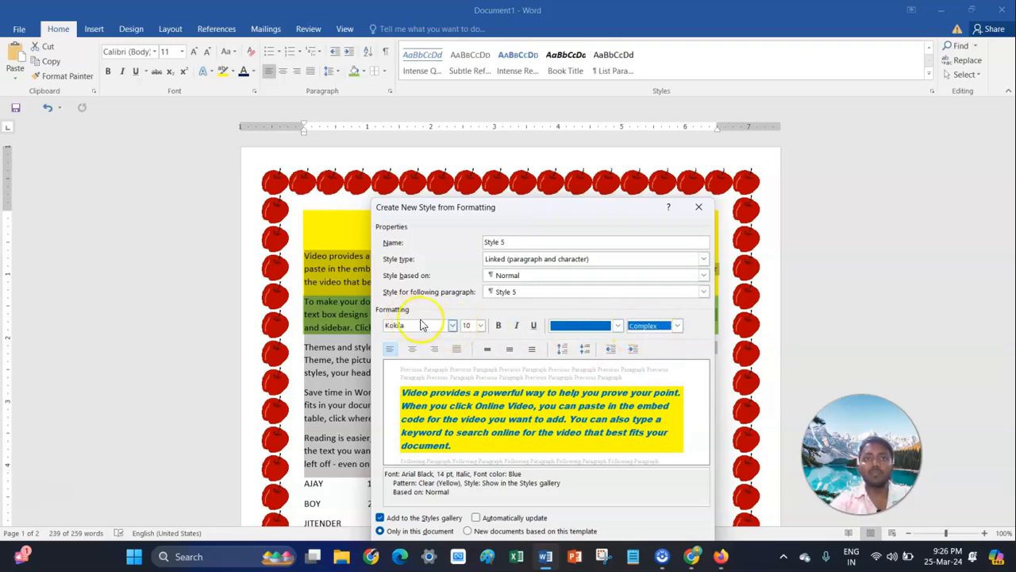
left_click(659, 325)
left_click(652, 348)
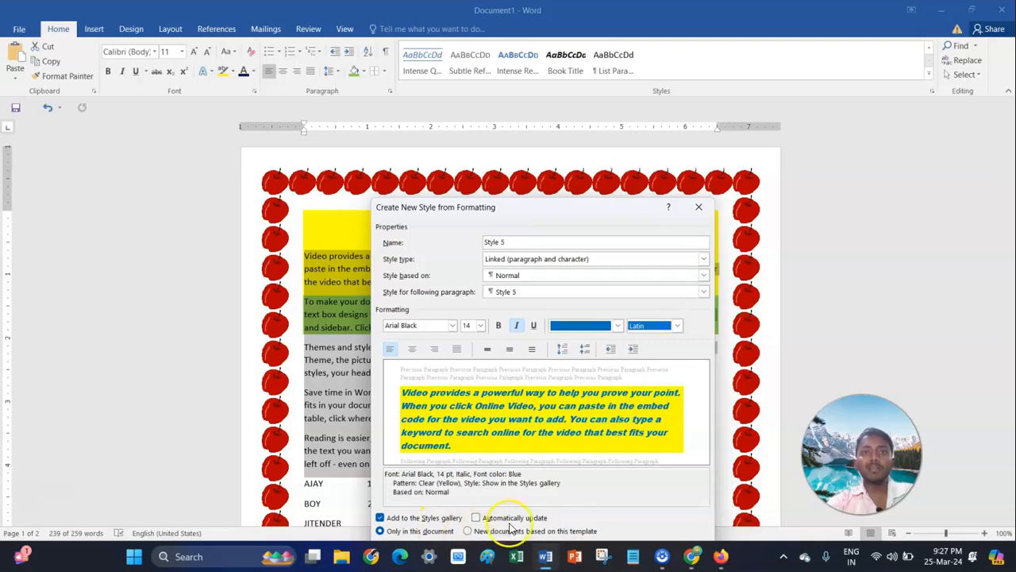
Finish creating Style 5 so that it is applied to the selected body paragraphs
left_click_drag(619, 209, 641, 138)
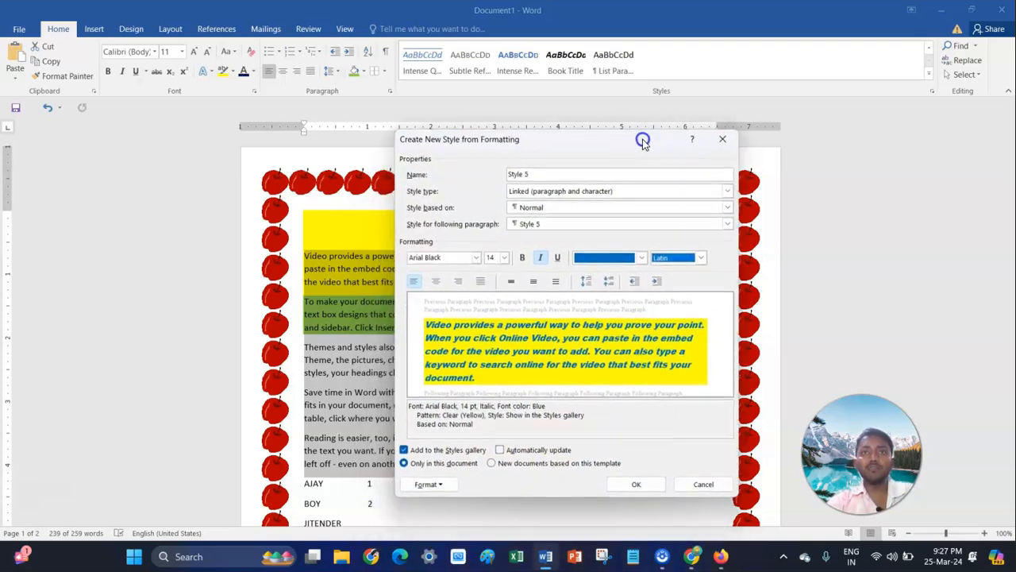
left_click(645, 486)
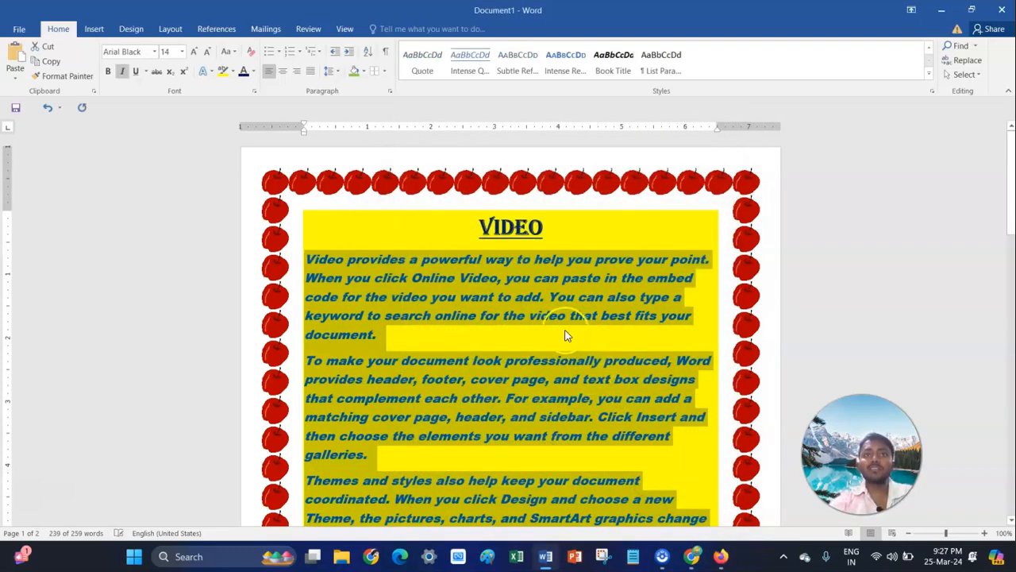
scroll(540, 356, "down", 1)
Clear the formatting of the second body paragraph, which begins "To make your document look professionally produced"
left_click(518, 362)
scroll(519, 362, "down", 2)
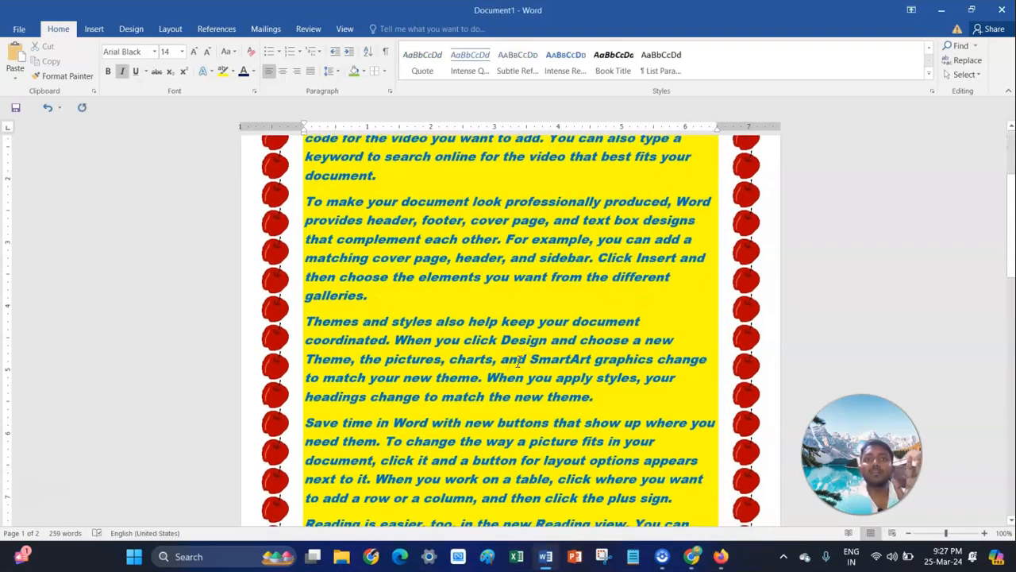
scroll(520, 371, "up", 5)
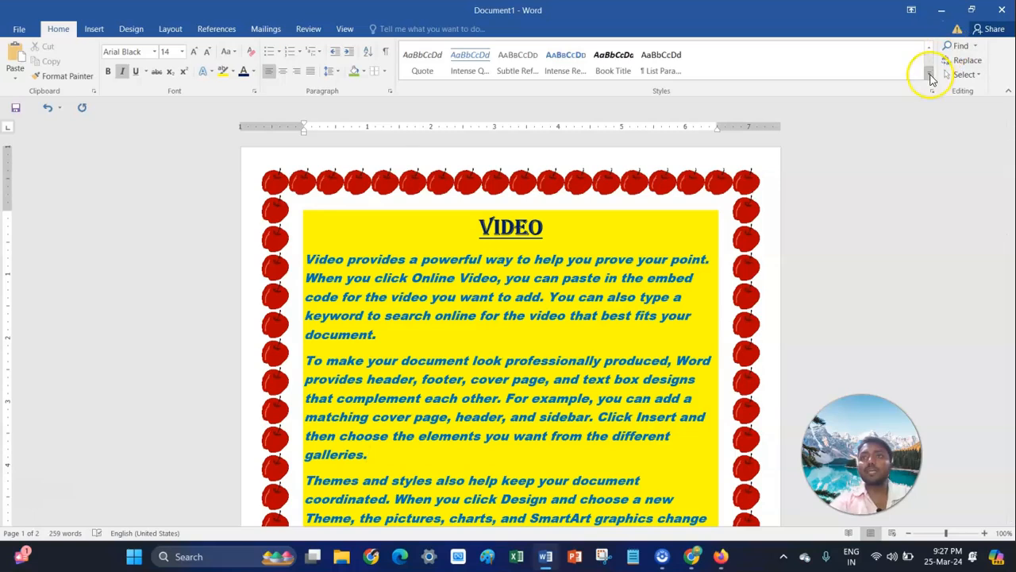
left_click(928, 73)
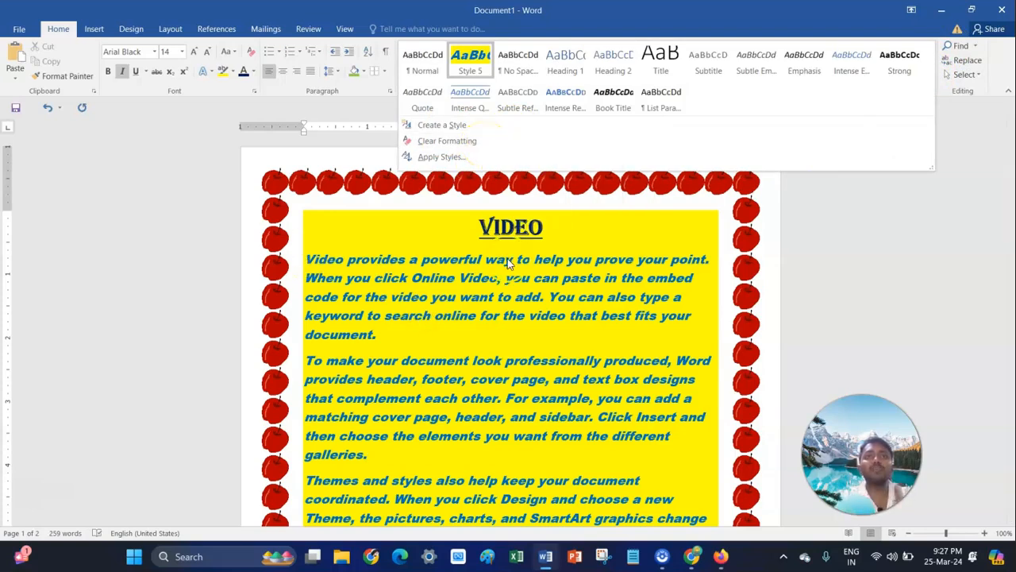
left_click(484, 149)
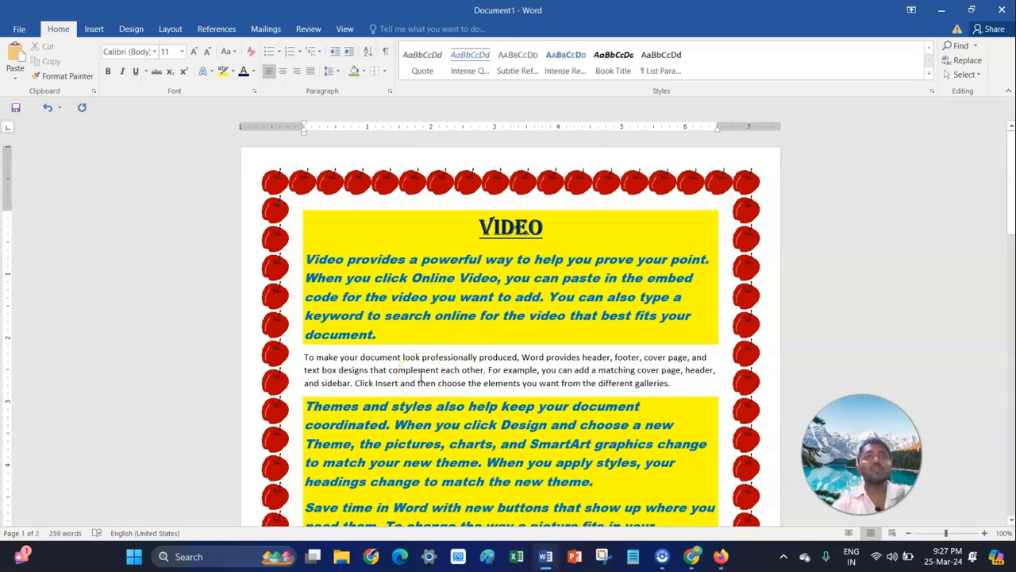
Clear the formatting of the first body paragraph, directly below the VIDEO heading
left_click(406, 276)
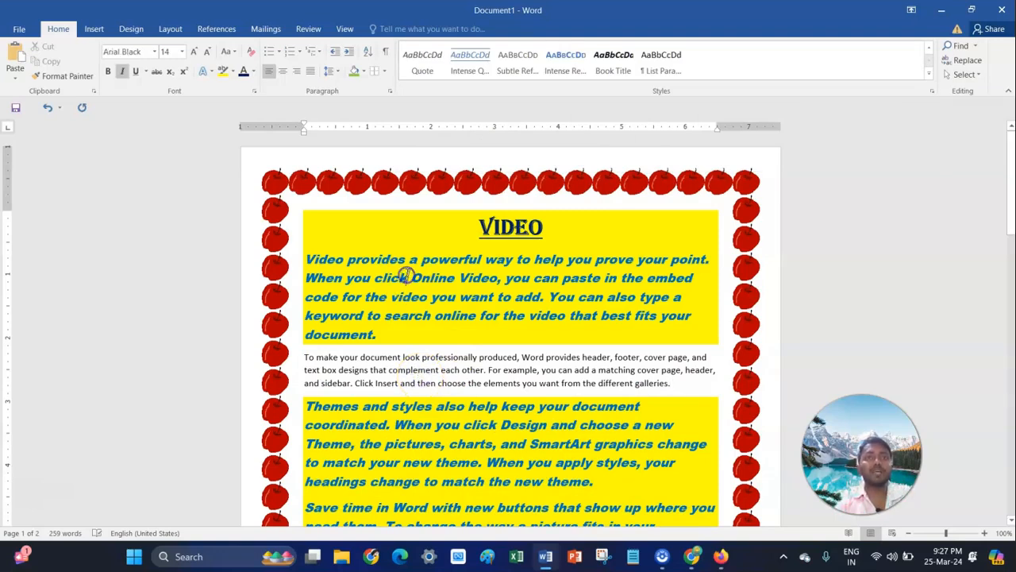
left_click(930, 73)
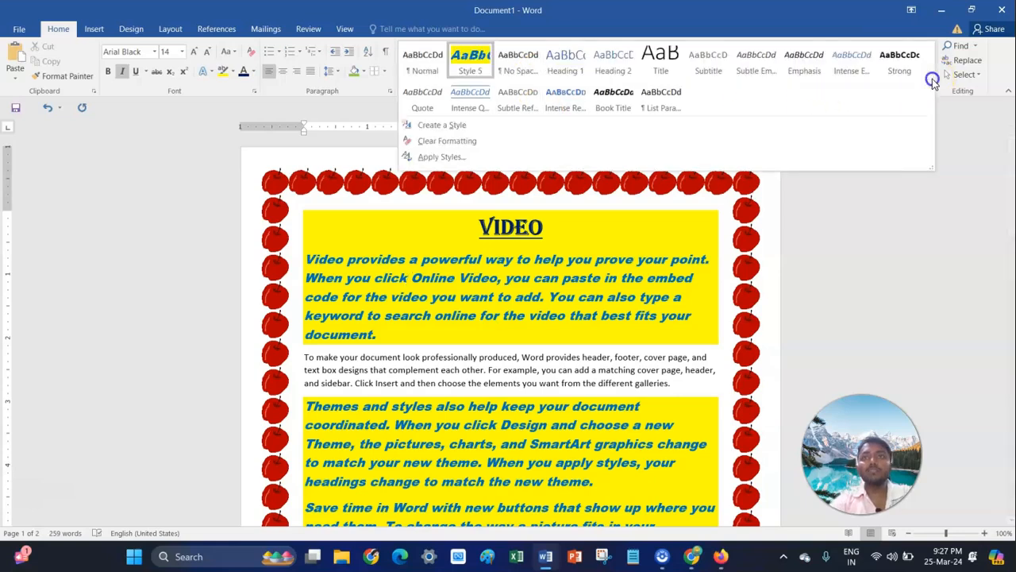
left_click(468, 142)
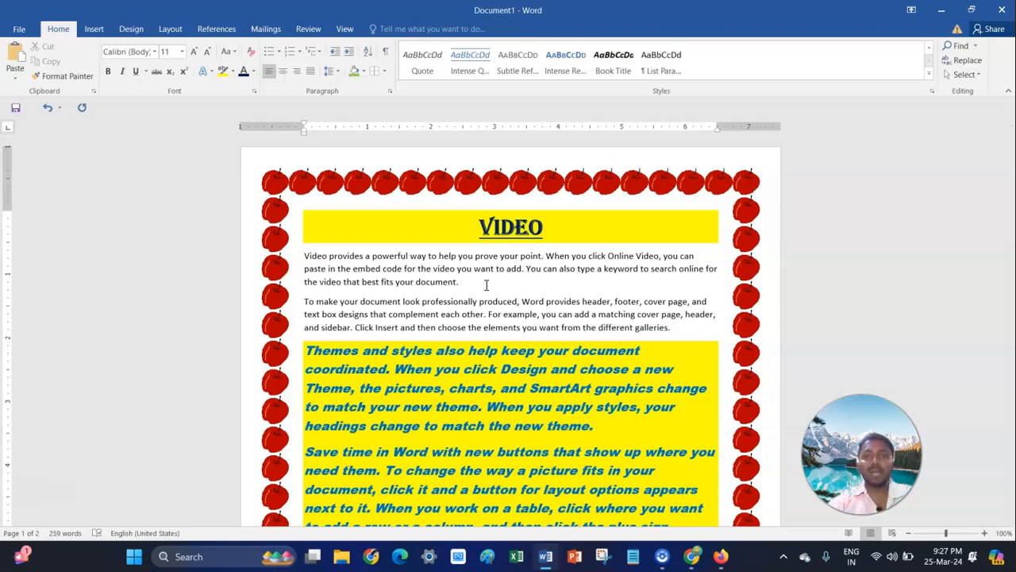
Apply the Heading 1 style to the first body paragraph using Apply Styles
left_click(930, 73)
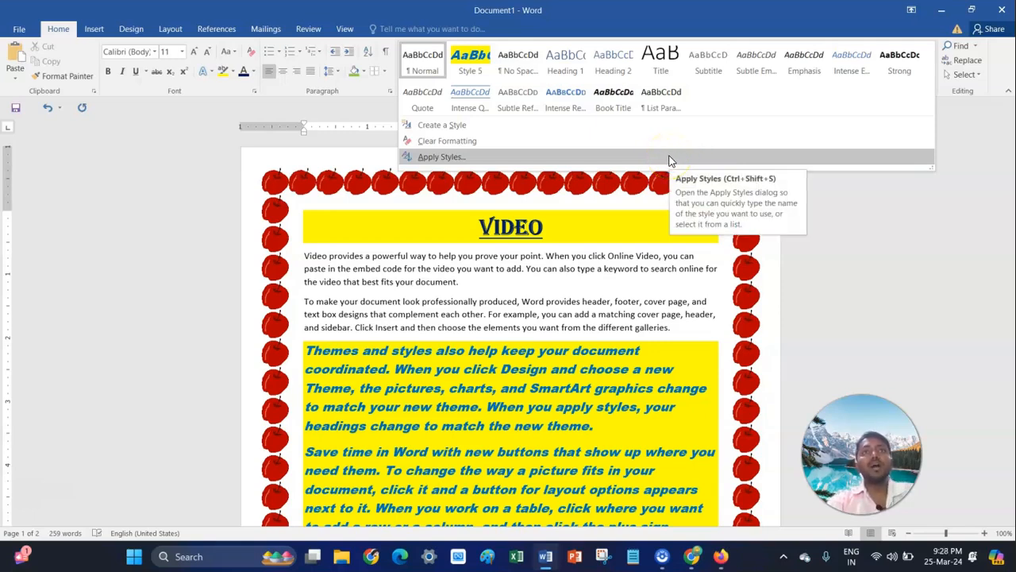
left_click(492, 156)
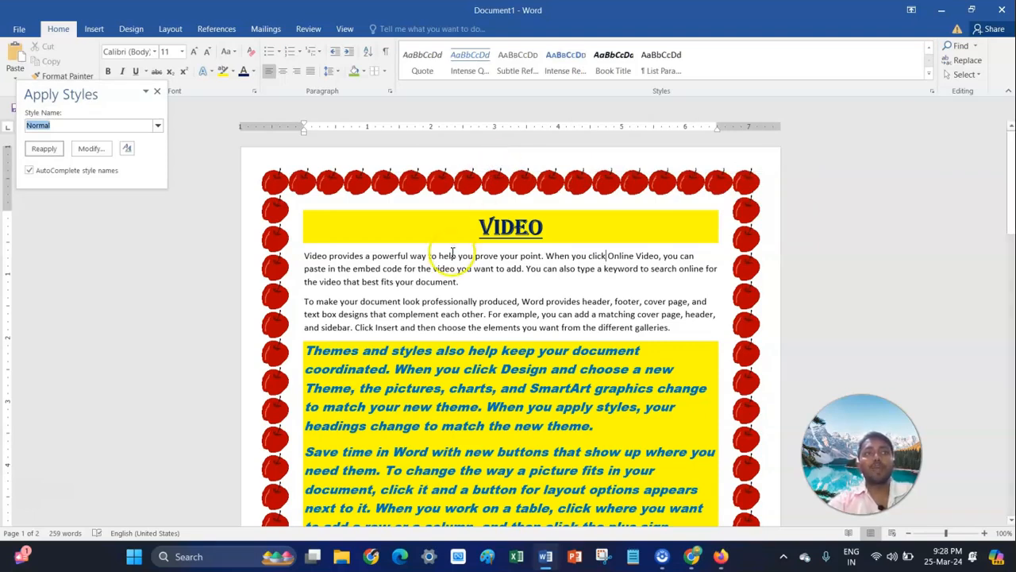
left_click(159, 128)
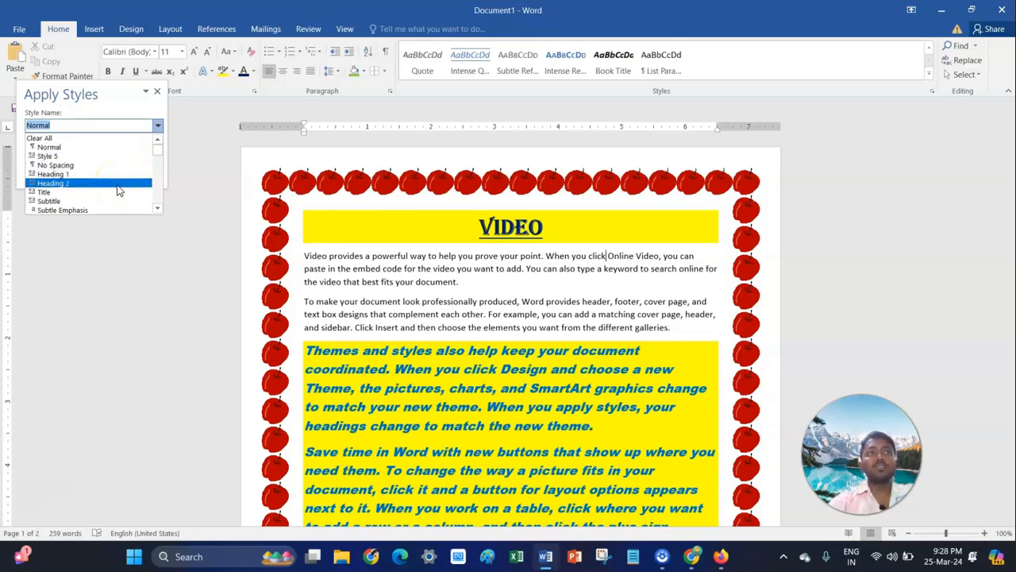
left_click(56, 174)
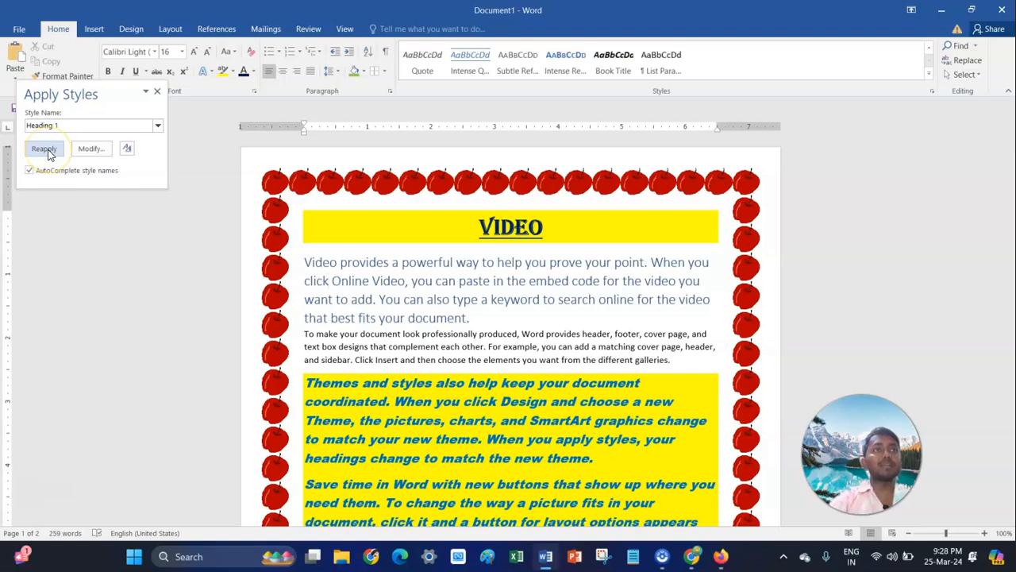
Examine Heading 1's settings in Modify Style and the full Styles list, then reapply Heading 1 and close Apply Styles
left_click(90, 150)
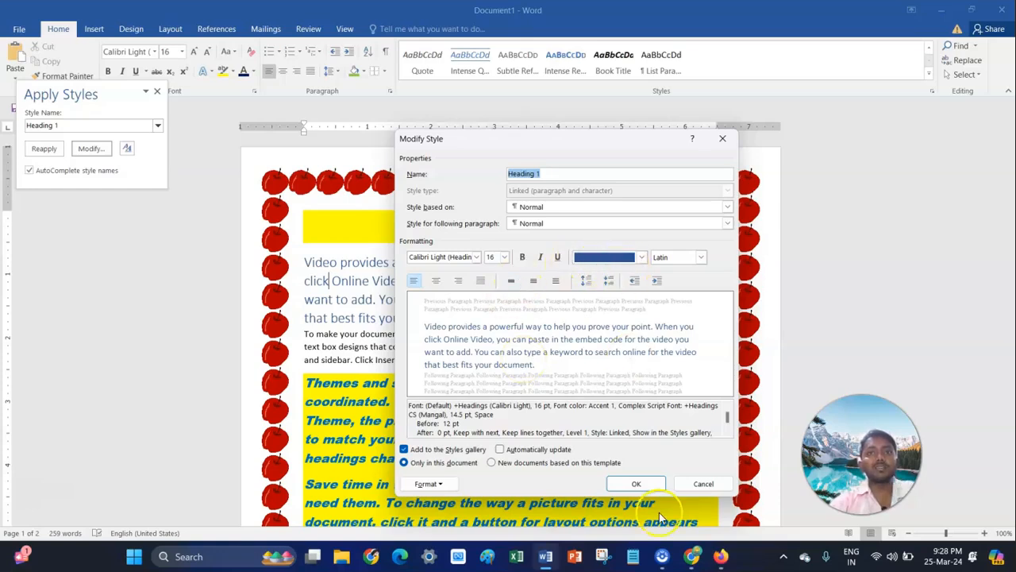
left_click(636, 483)
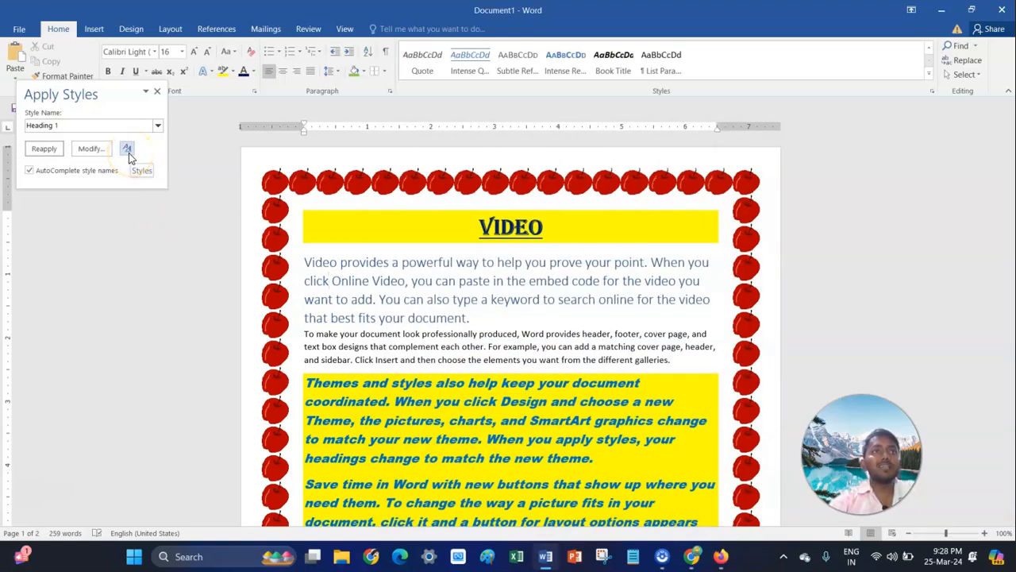
left_click(128, 151)
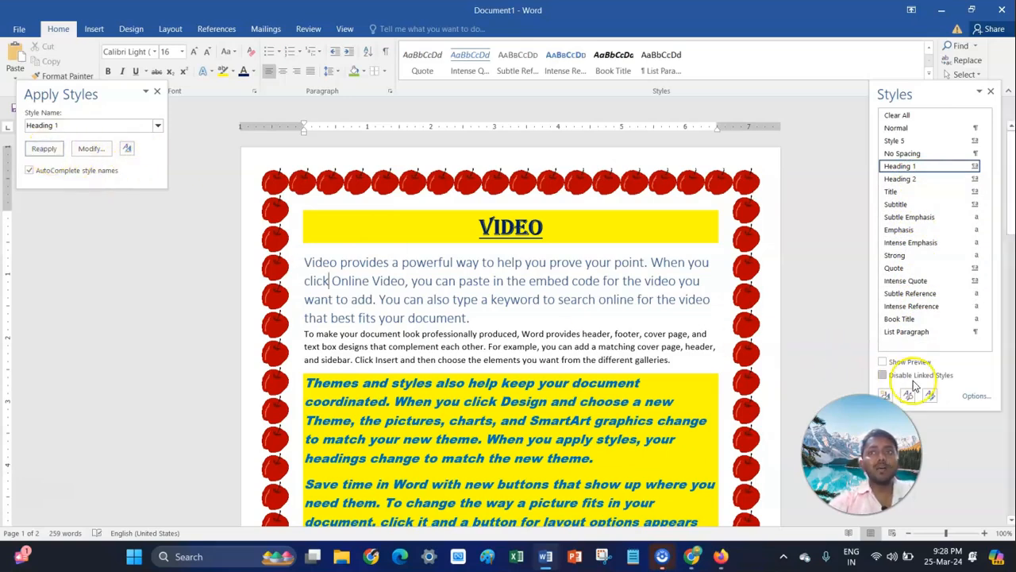
left_click(992, 94)
left_click(44, 151)
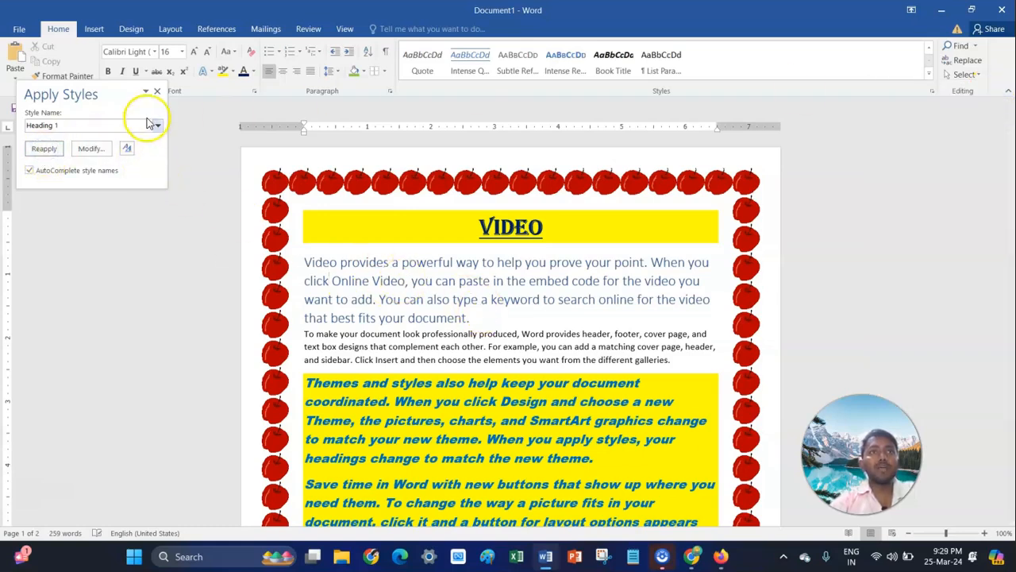
left_click(157, 91)
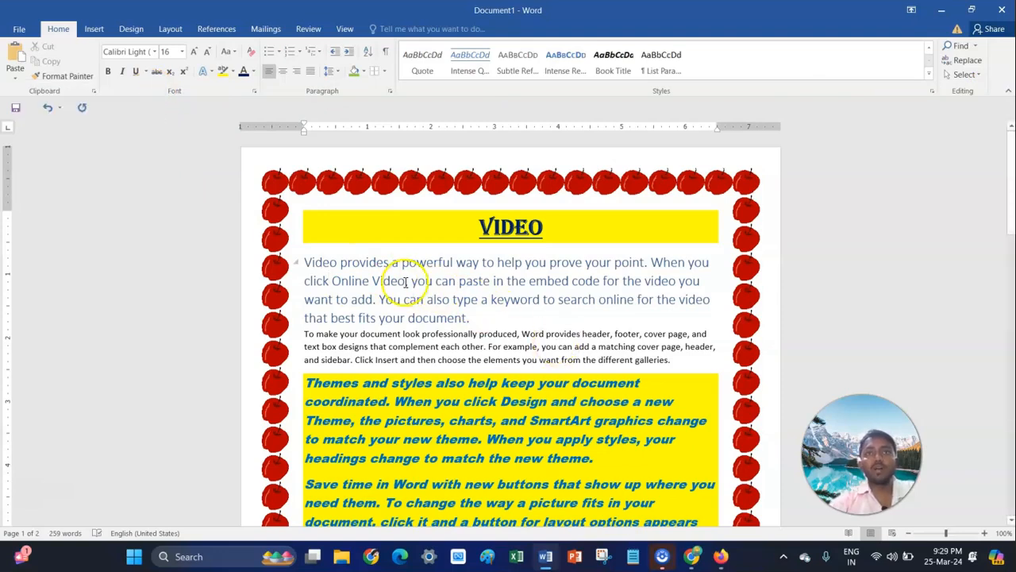
left_click_drag(406, 283, 477, 295)
left_click(431, 278)
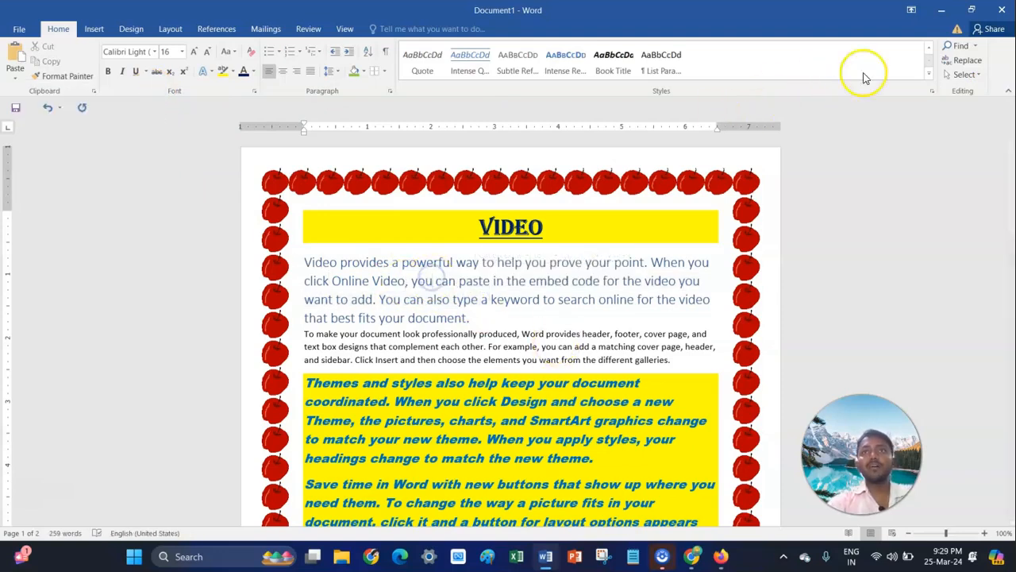
left_click(928, 77)
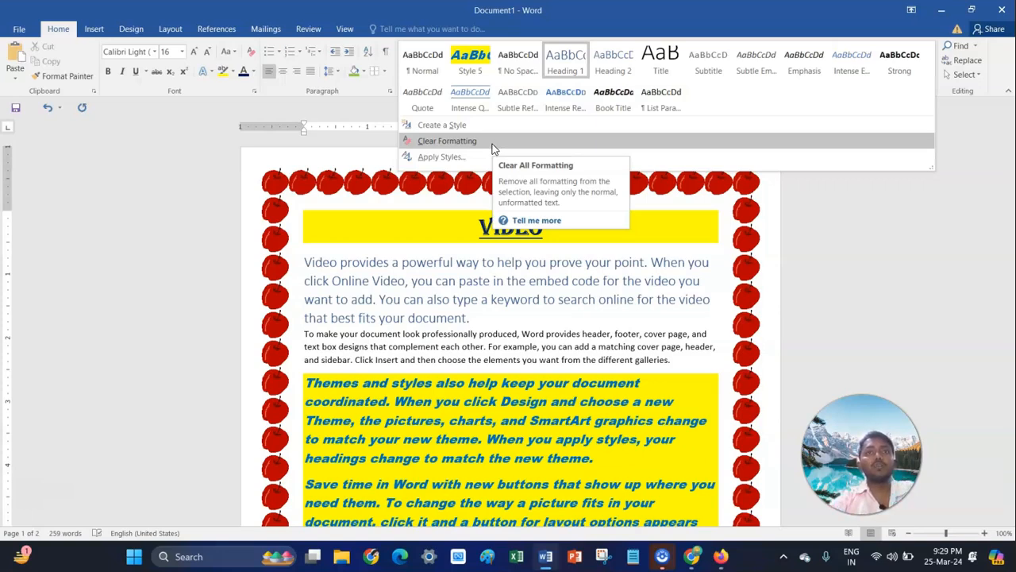
left_click(387, 271)
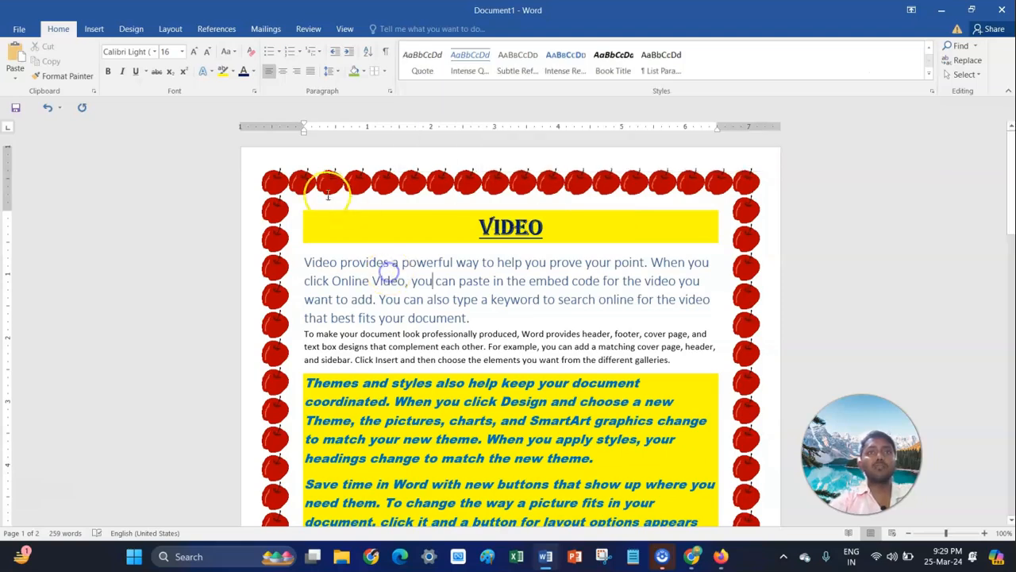
left_click(928, 74)
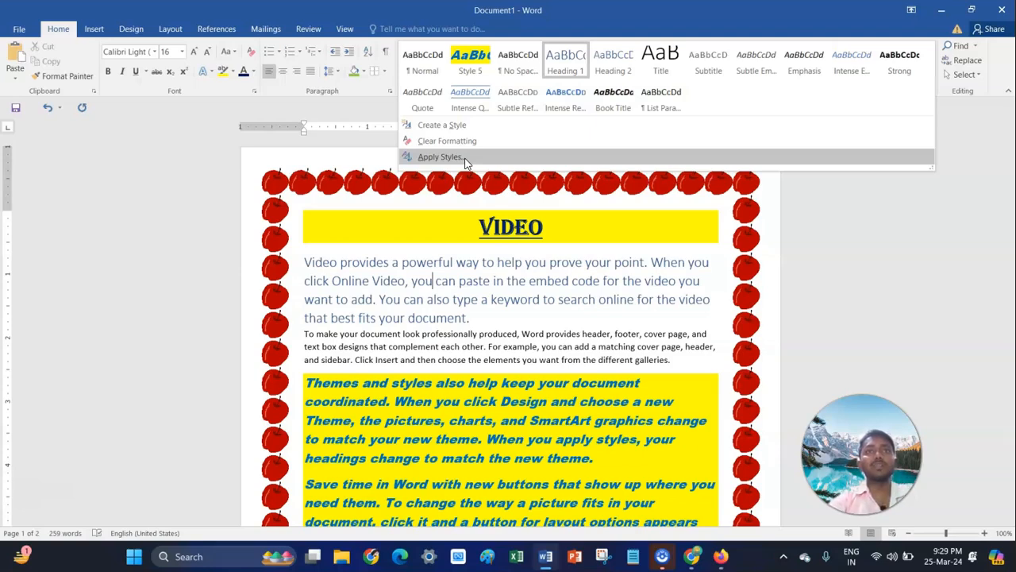
left_click(410, 289)
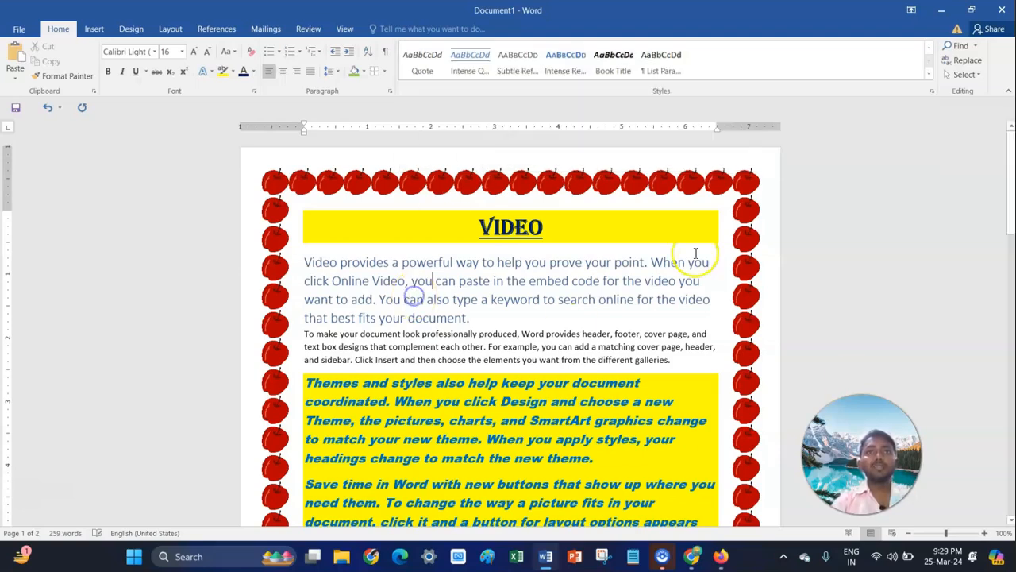
left_click(364, 160)
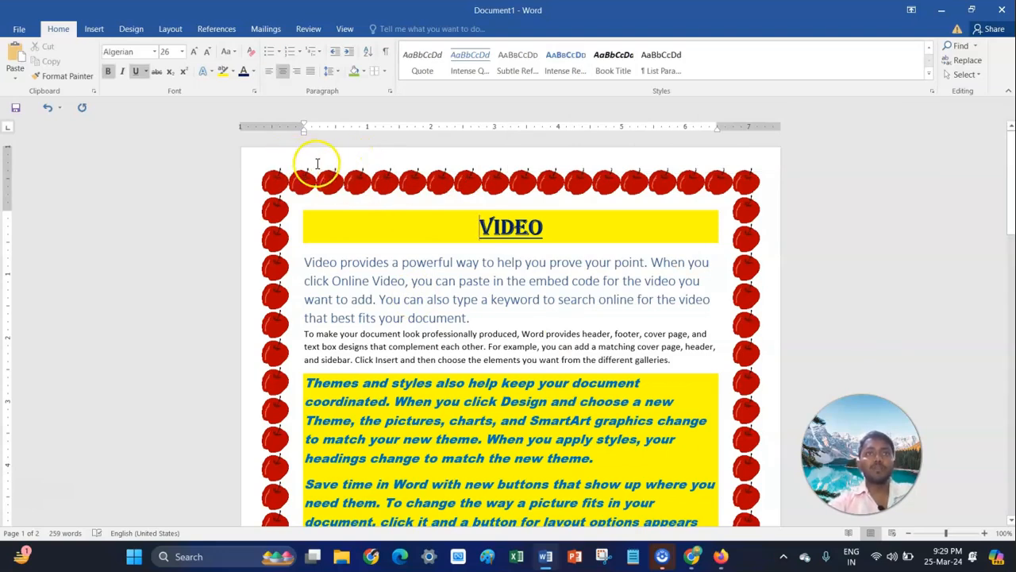
Clear the formatting of all text in the document, check both pages, and deselect the text
left_click(404, 283)
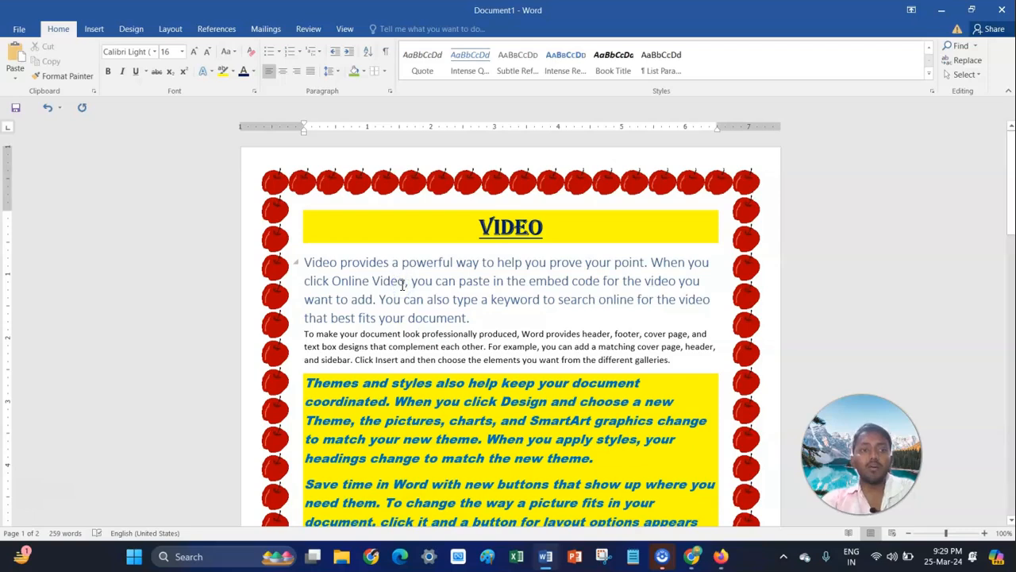
key("ctrl+a")
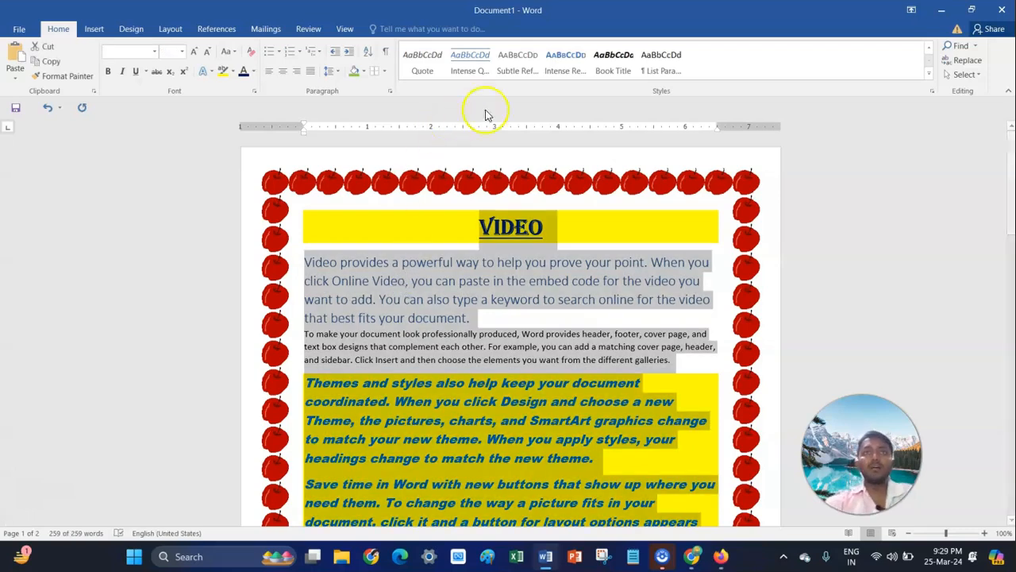
left_click(929, 73)
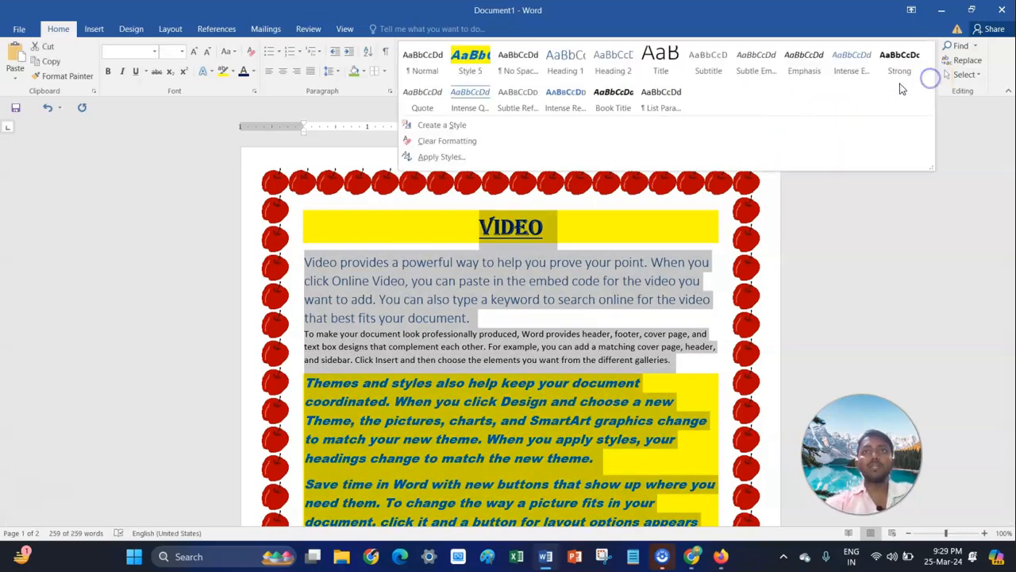
left_click(452, 143)
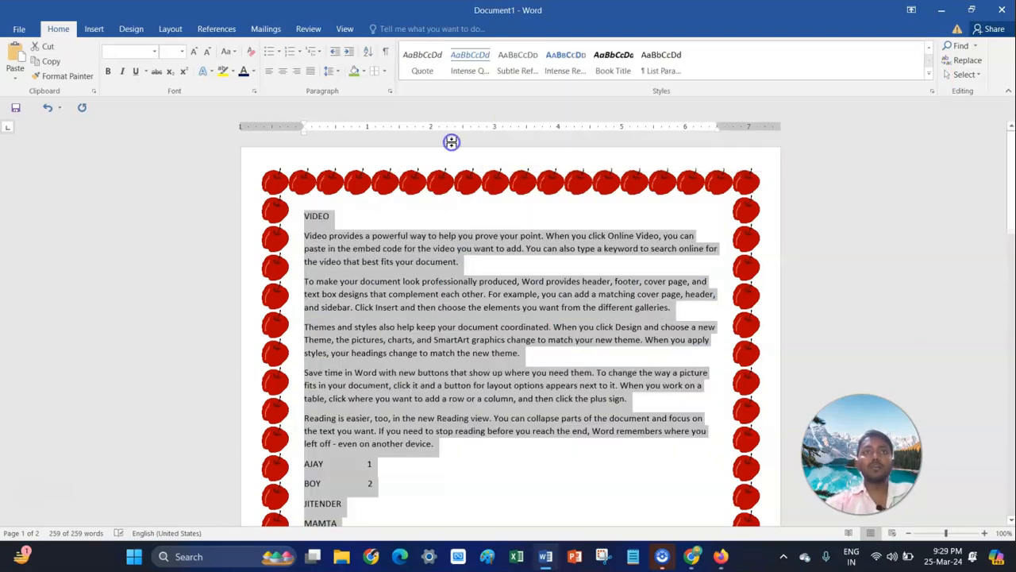
scroll(421, 325, "down", 6)
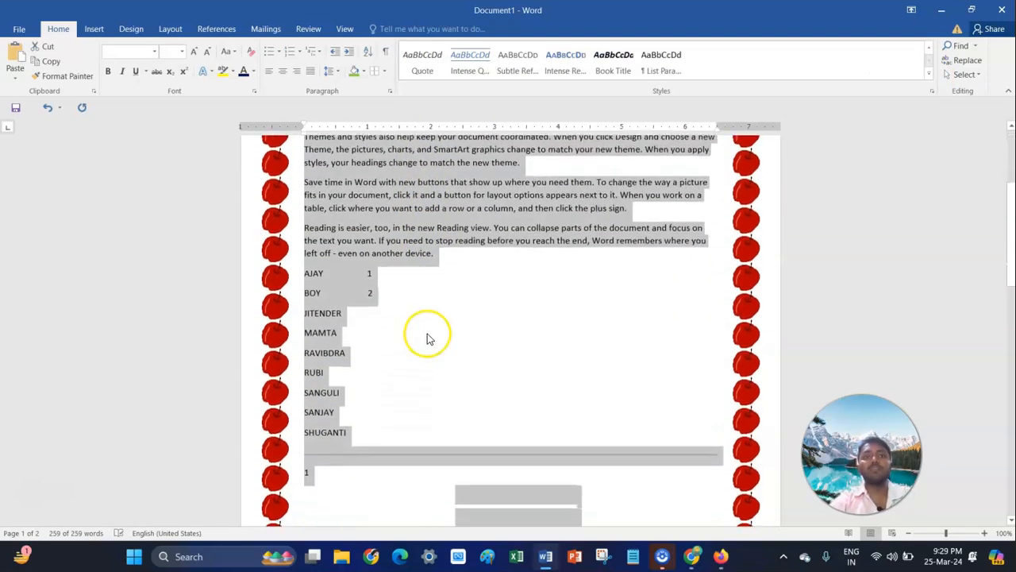
scroll(427, 340, "down", 10)
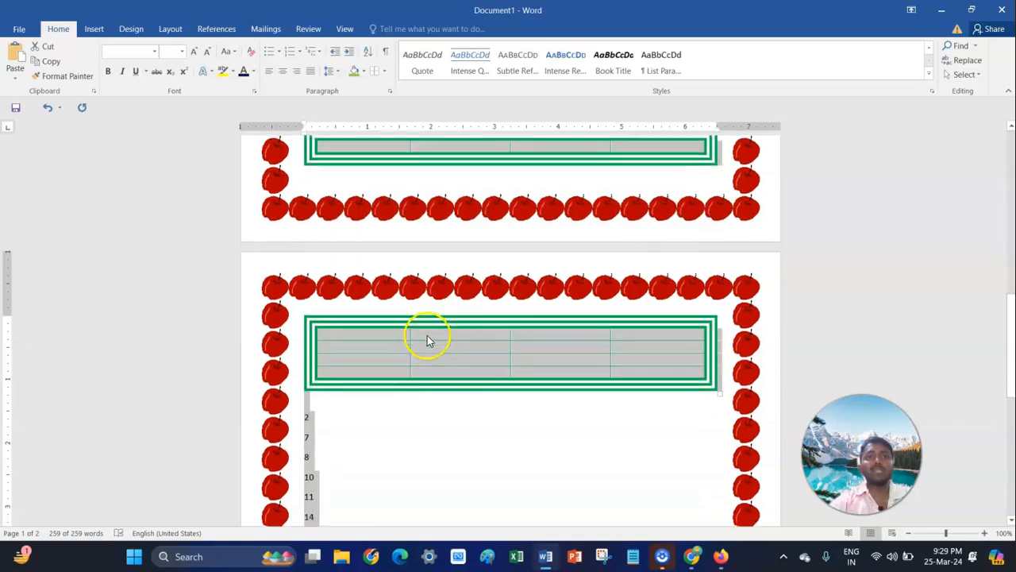
scroll(427, 340, "up", 10)
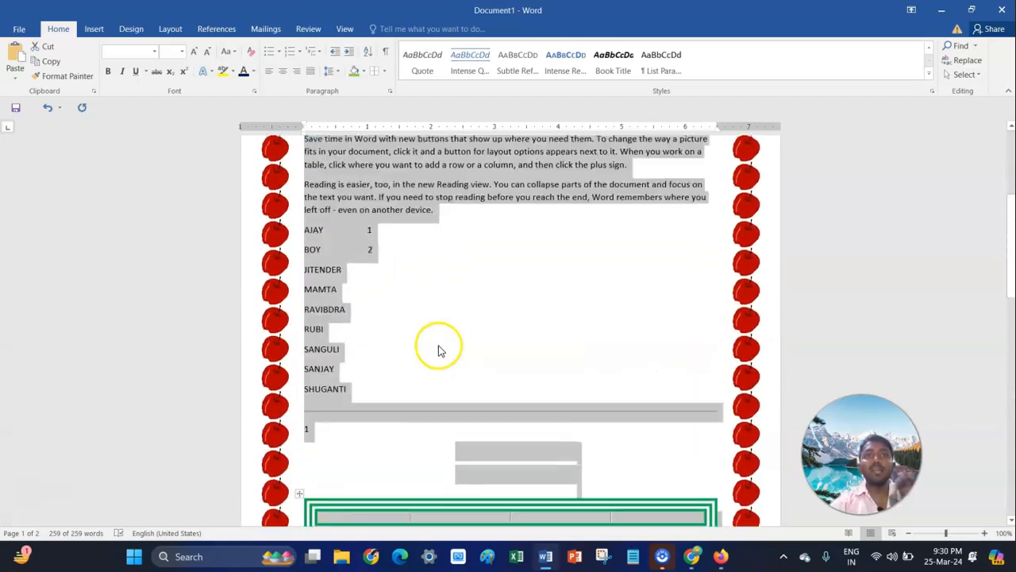
scroll(439, 347, "up", 3)
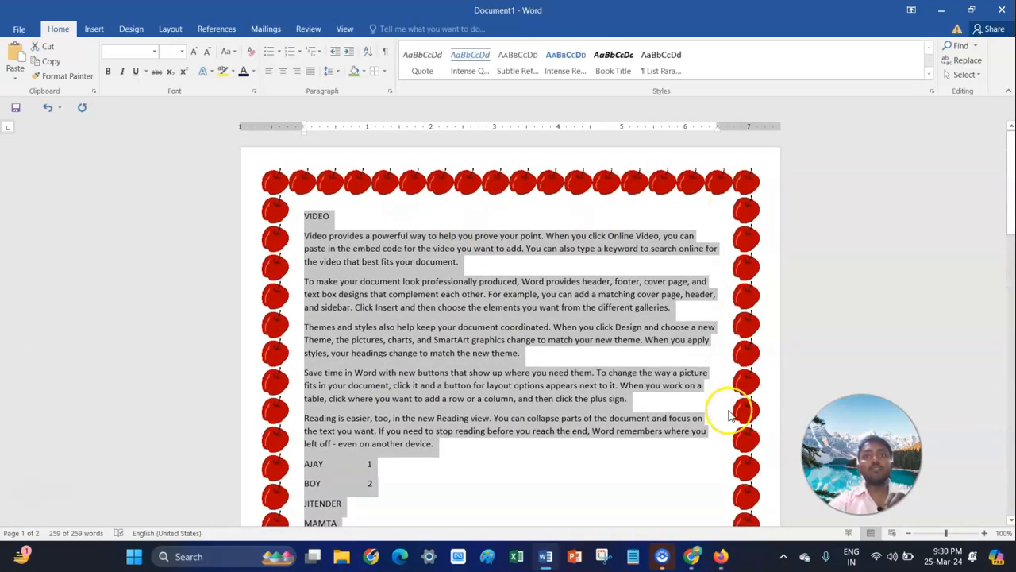
left_click(593, 230)
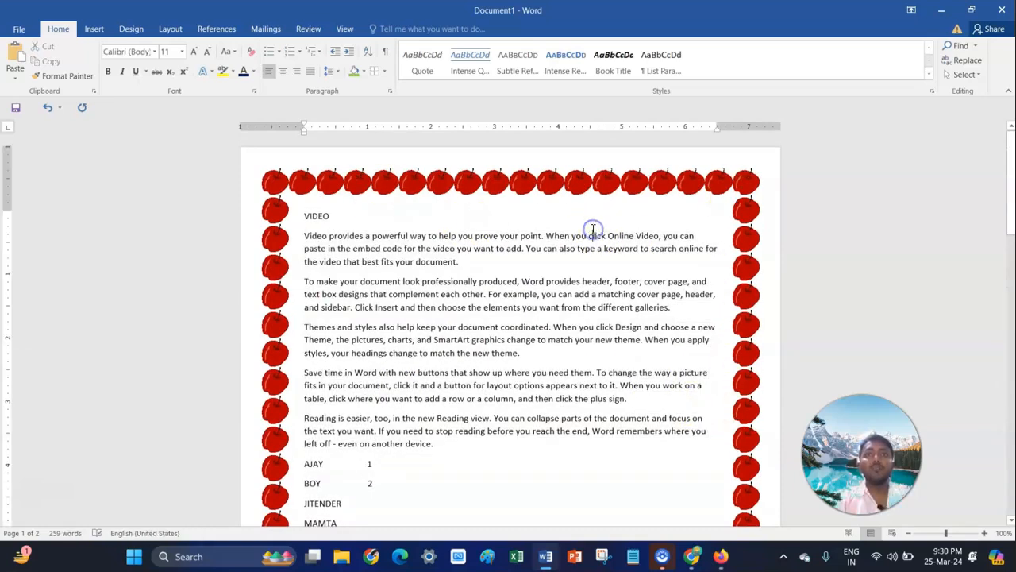
Set up a 3-D paragraph border with a 2 ¼ pt line width in Borders and Shading
left_click(384, 73)
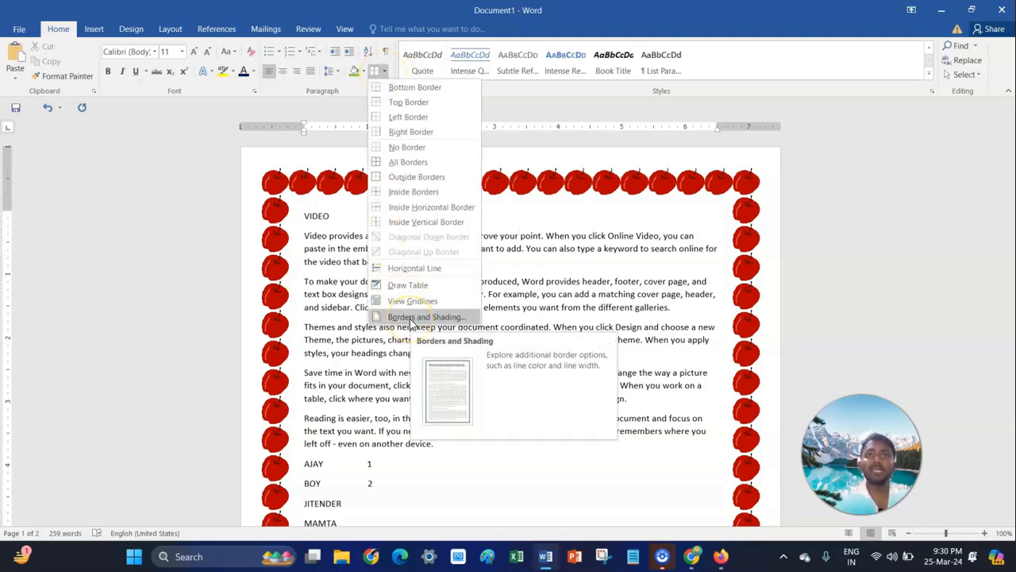
left_click(413, 317)
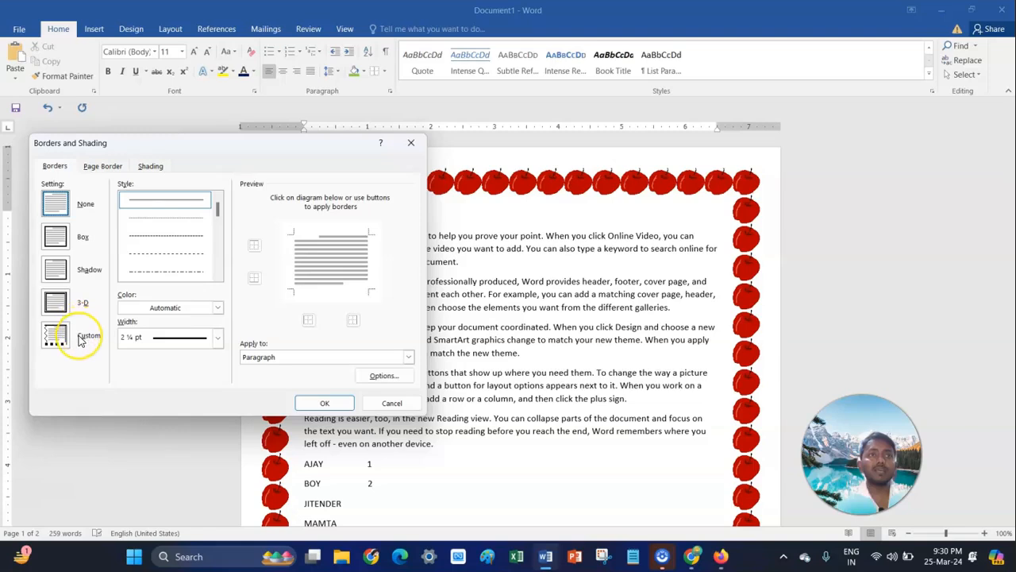
left_click(56, 301)
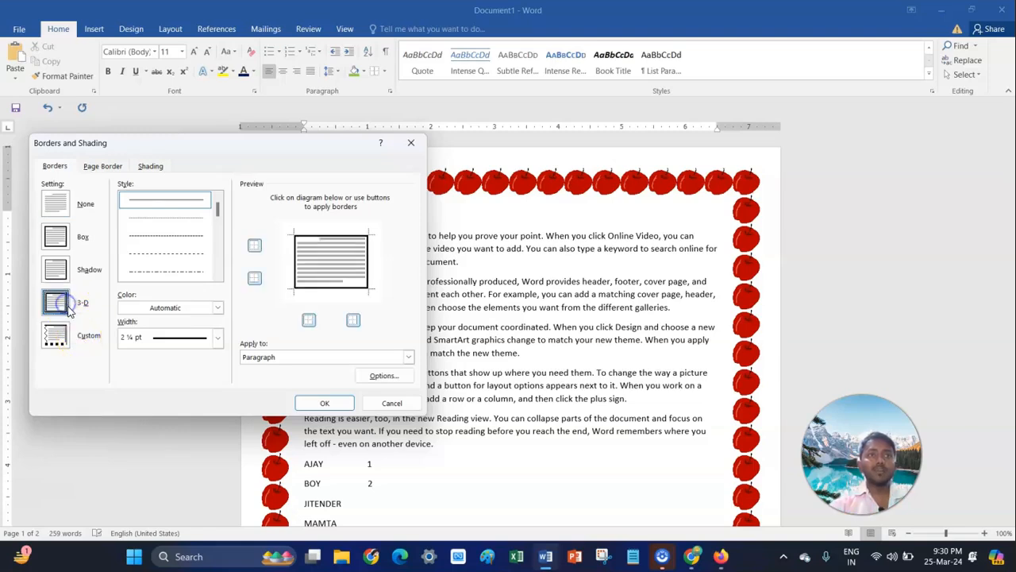
left_click(220, 339)
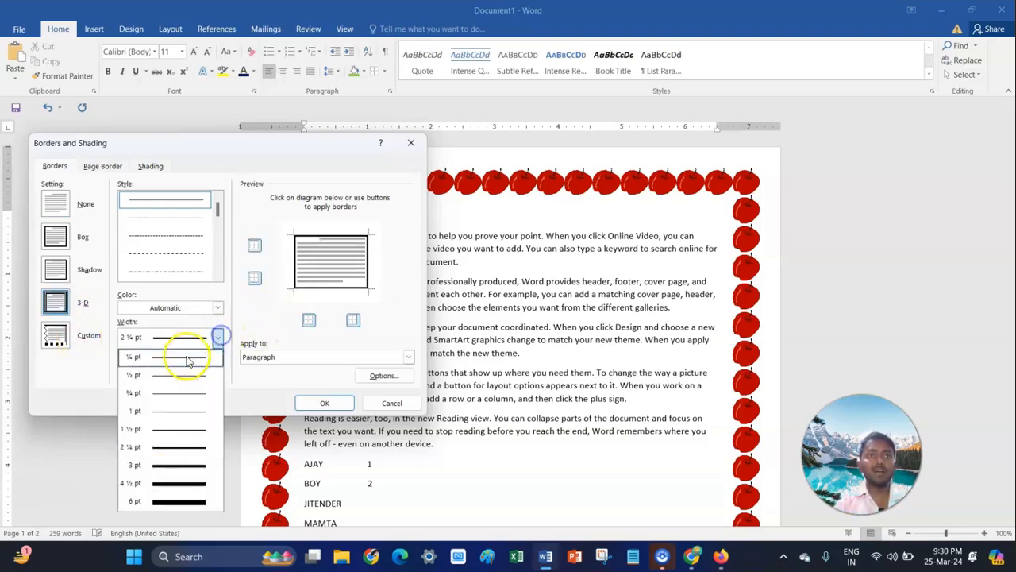
left_click(173, 451)
Choose the green pine tree art for the whole document's page border
left_click(103, 166)
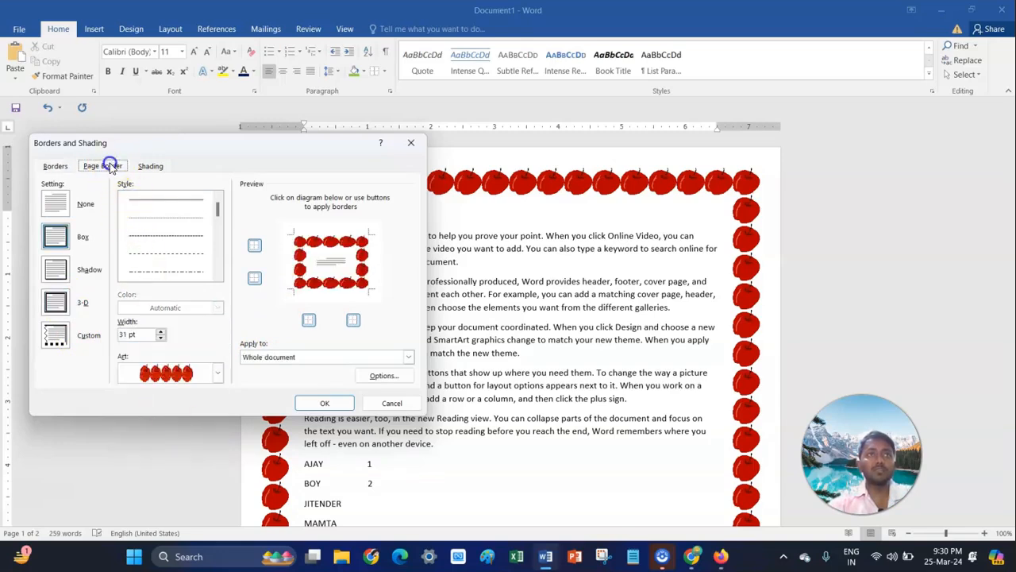
left_click(217, 373)
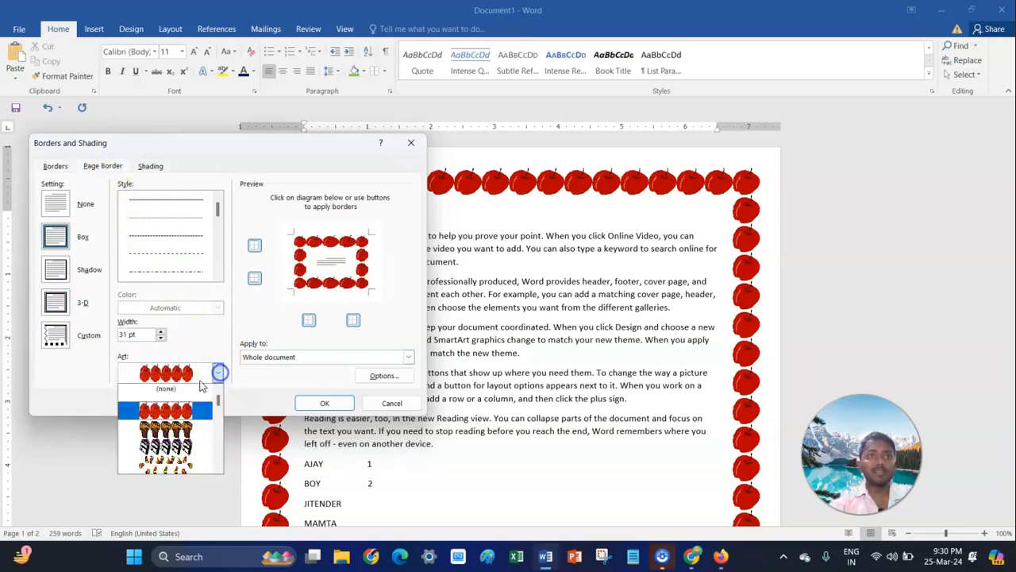
scroll(181, 435, "down", 6)
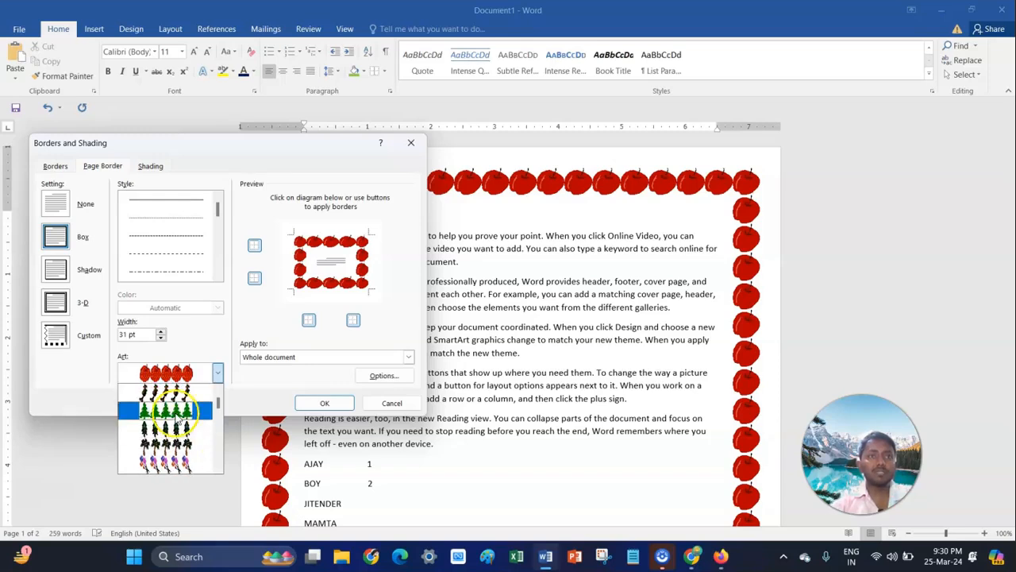
left_click(171, 407)
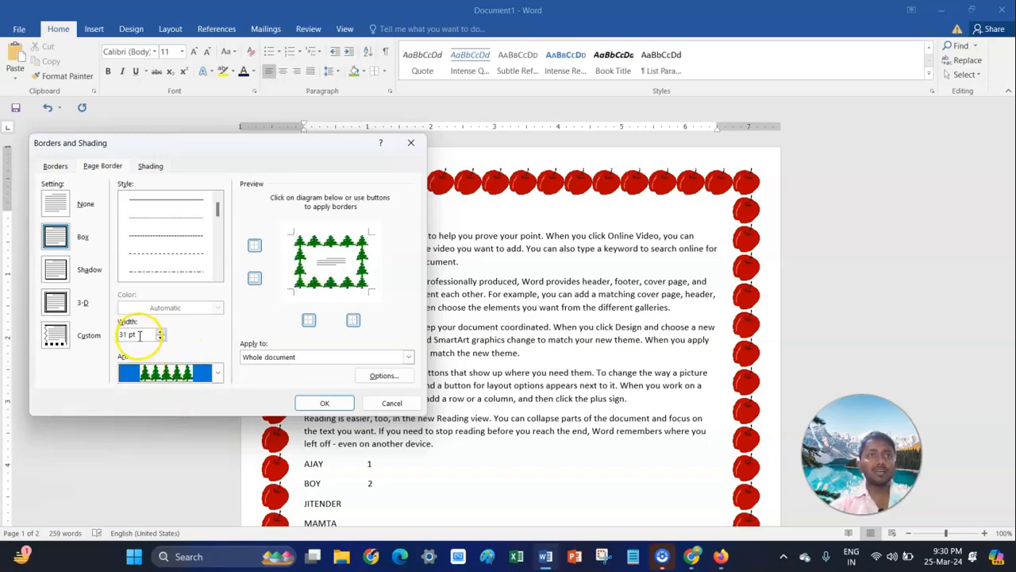
Replace the page border art with a 3 pt thick-and-thin double line box border and apply it to the whole document
left_click(177, 271)
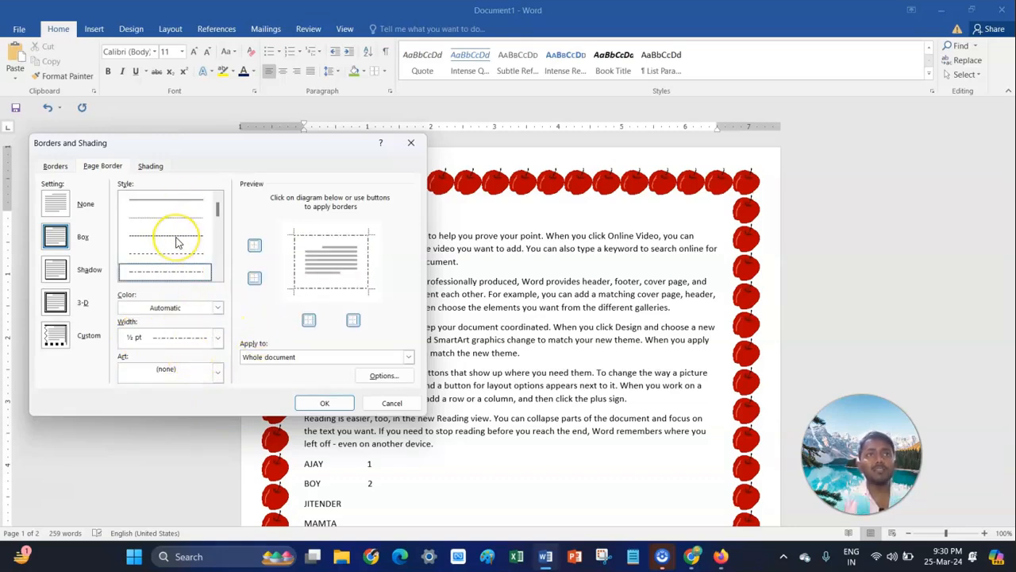
left_click(171, 370)
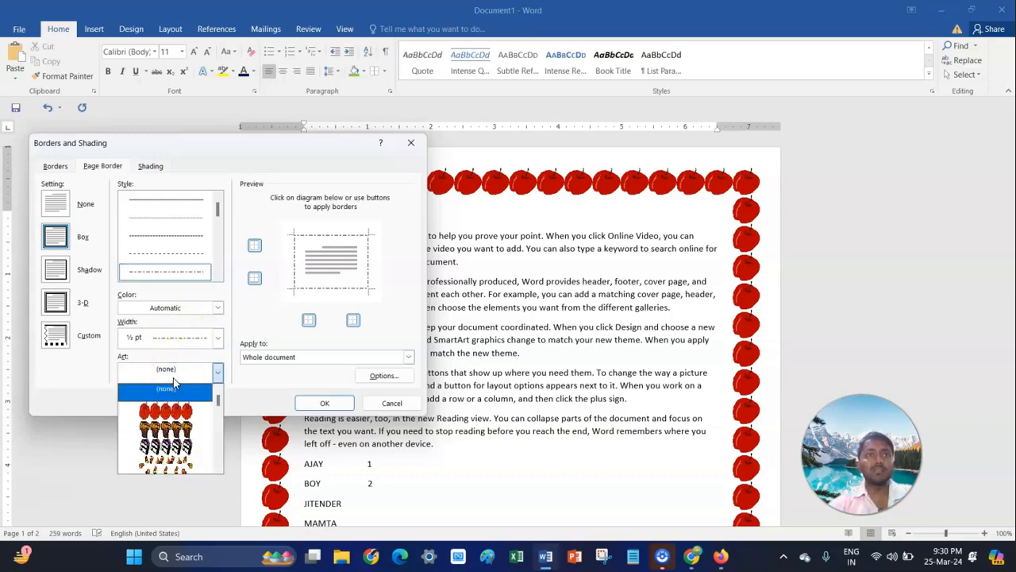
left_click(218, 277)
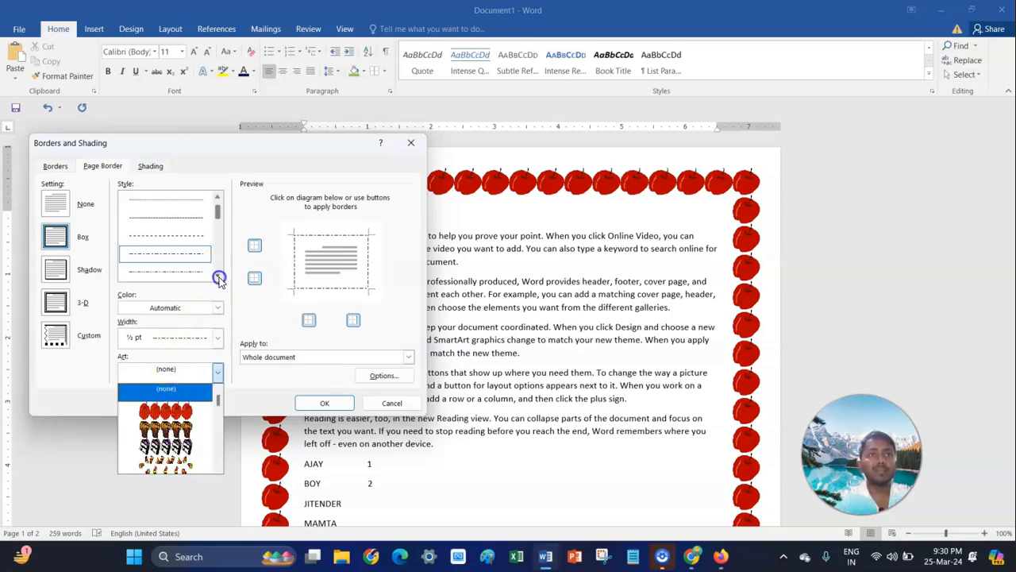
left_click(218, 277)
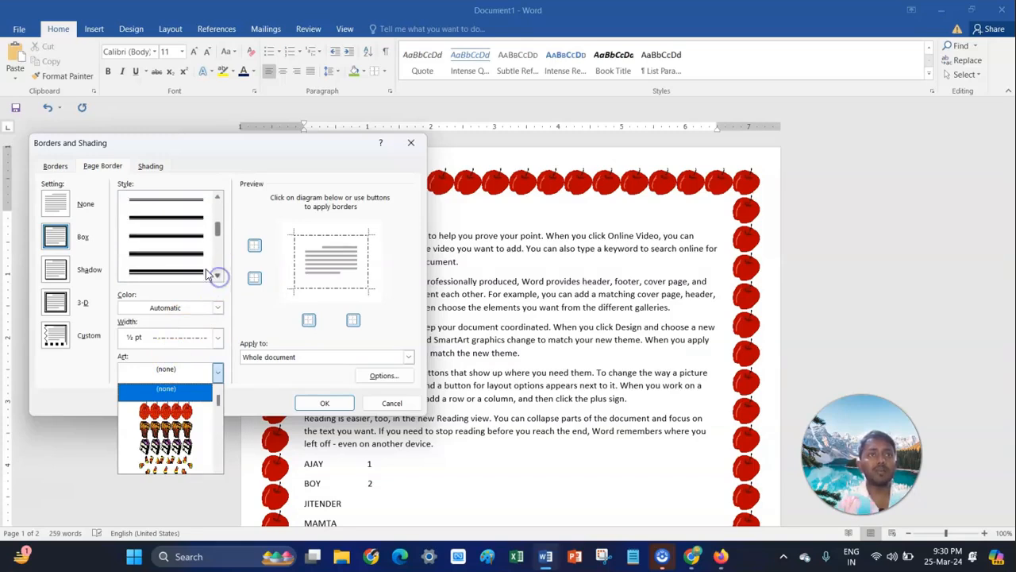
left_click(163, 270)
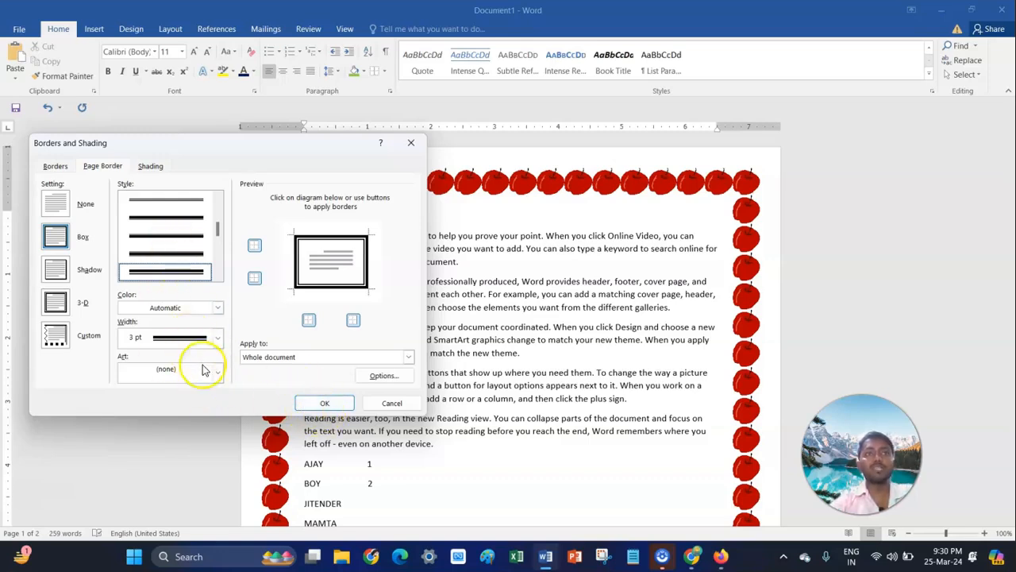
left_click(326, 405)
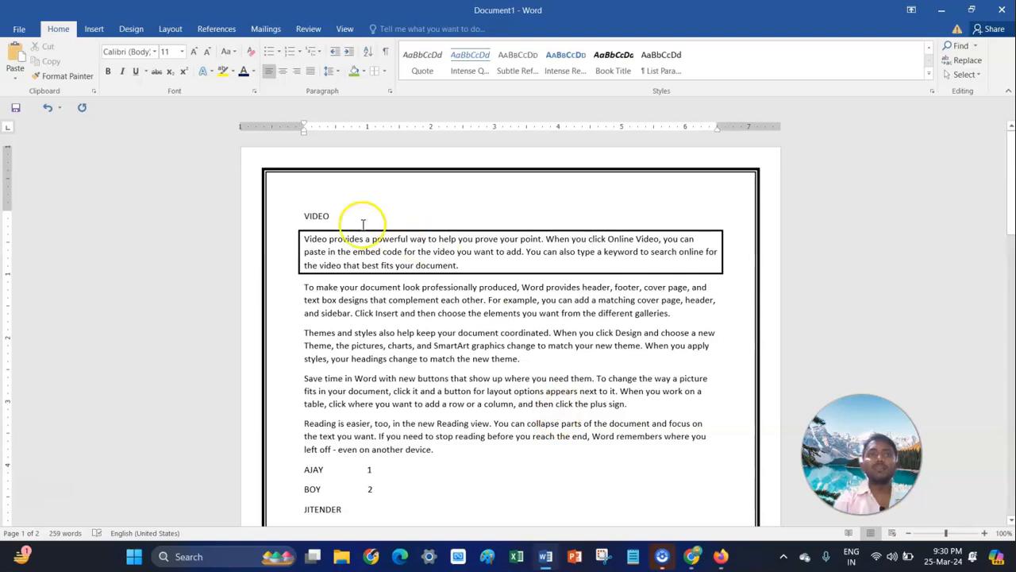
Make the VIDEO heading bold and dark blue, and enlarge it to 24 pt
left_click_drag(308, 217, 374, 220)
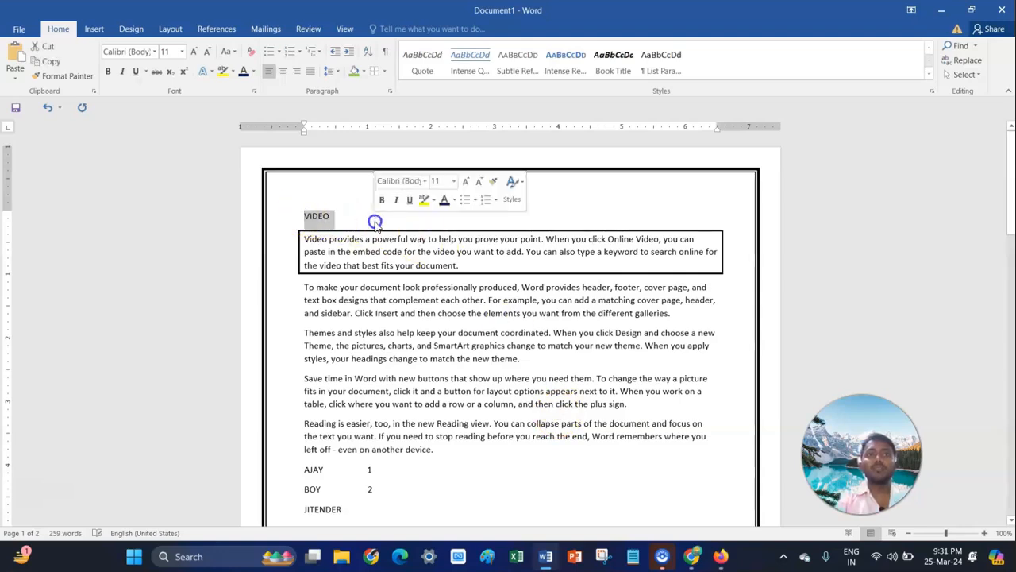
left_click(108, 72)
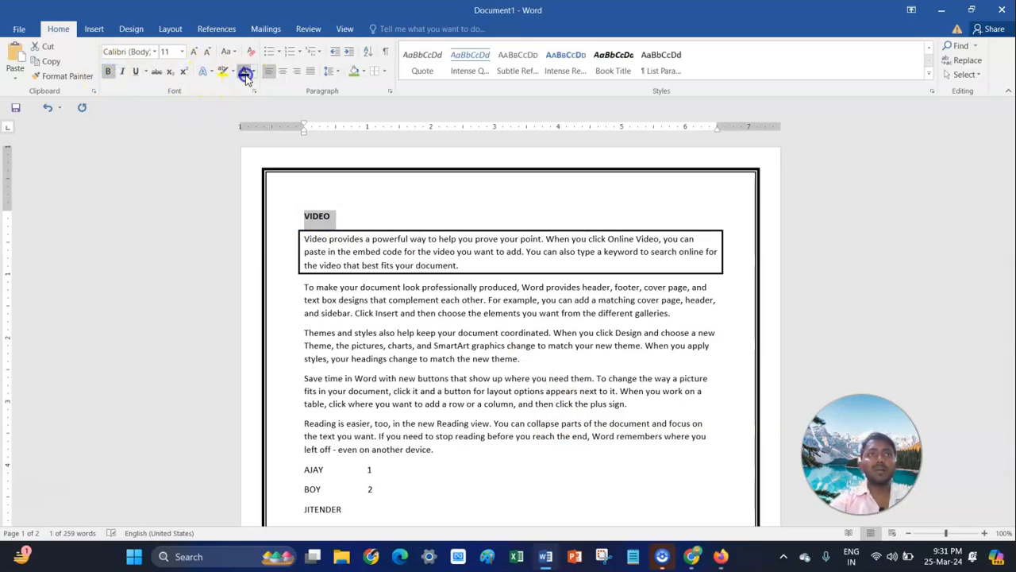
left_click(193, 51)
left_click(193, 51)
left_click(193, 52)
left_click(193, 52)
left_click(193, 51)
left_click(193, 52)
left_click(192, 52)
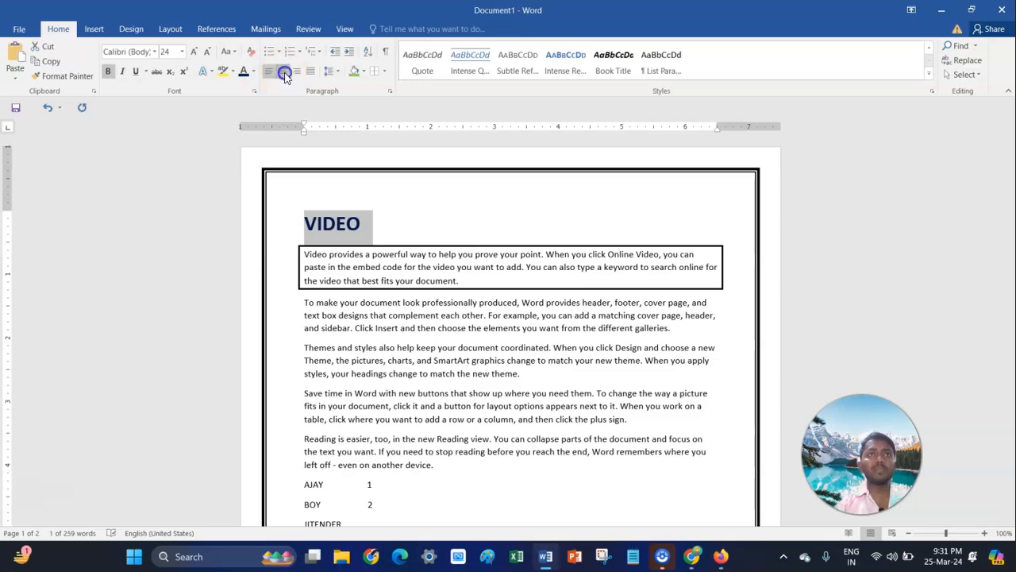
Centre and underline the VIDEO heading, then deselect it
left_click(283, 72)
left_click(135, 72)
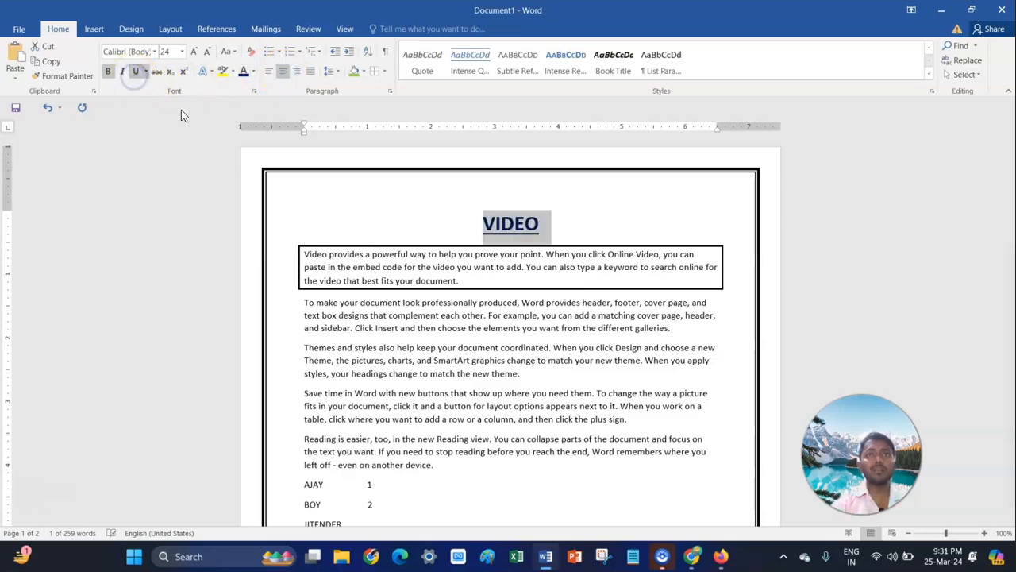
left_click(486, 284)
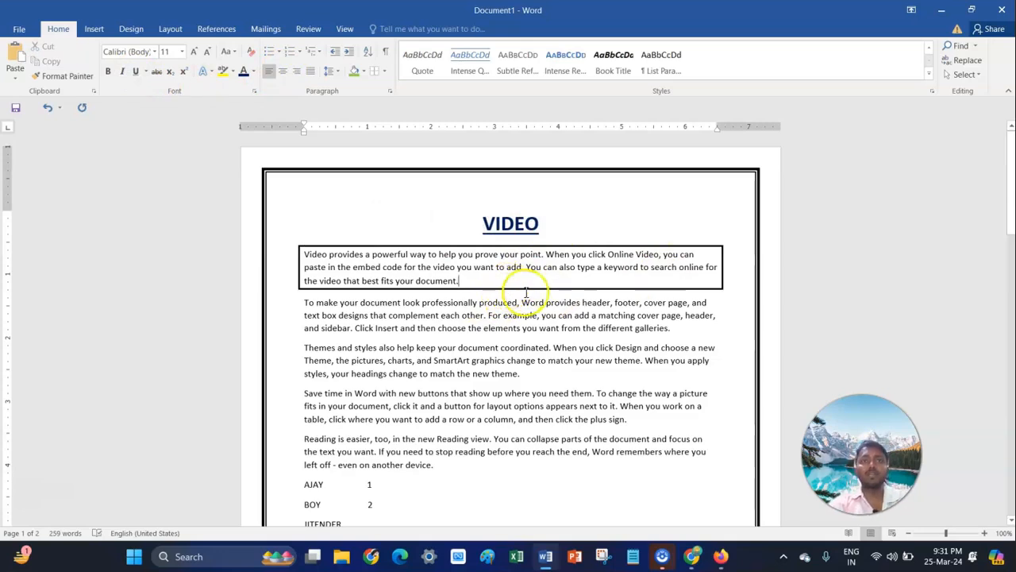
scroll(443, 347, "down", 2)
scroll(443, 348, "up", 1)
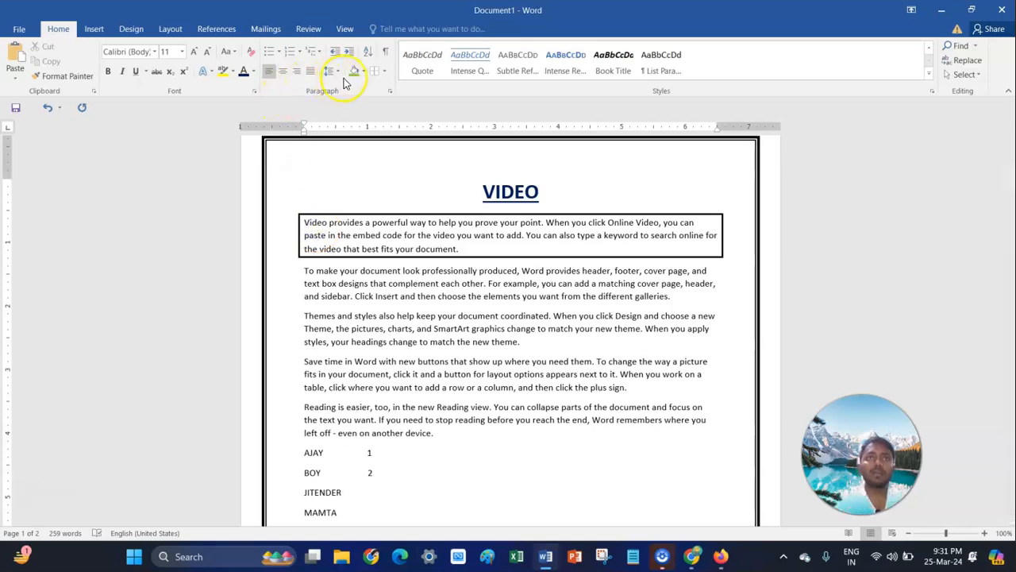
left_click(385, 75)
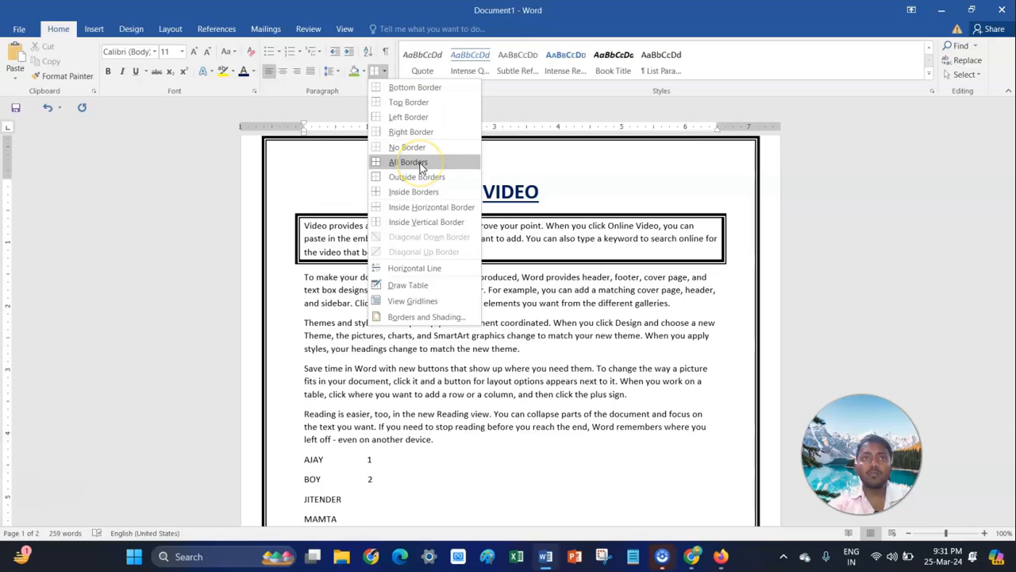
left_click(445, 222)
left_click(424, 181)
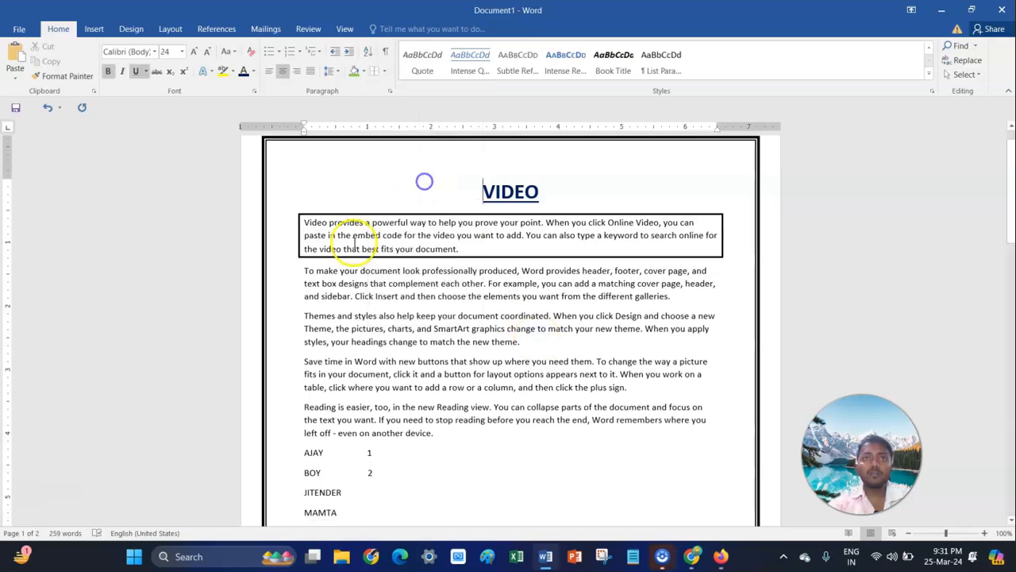
Apply All Borders to the four text paragraphs from "To make your document look professionally produced" to "Reading is easier"
left_click_drag(304, 270, 448, 433)
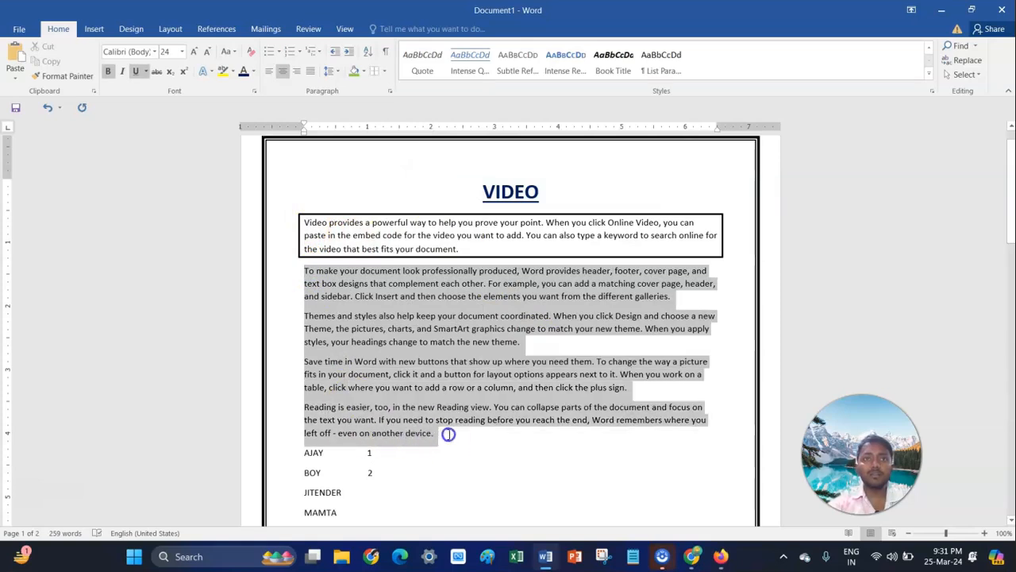
left_click(383, 72)
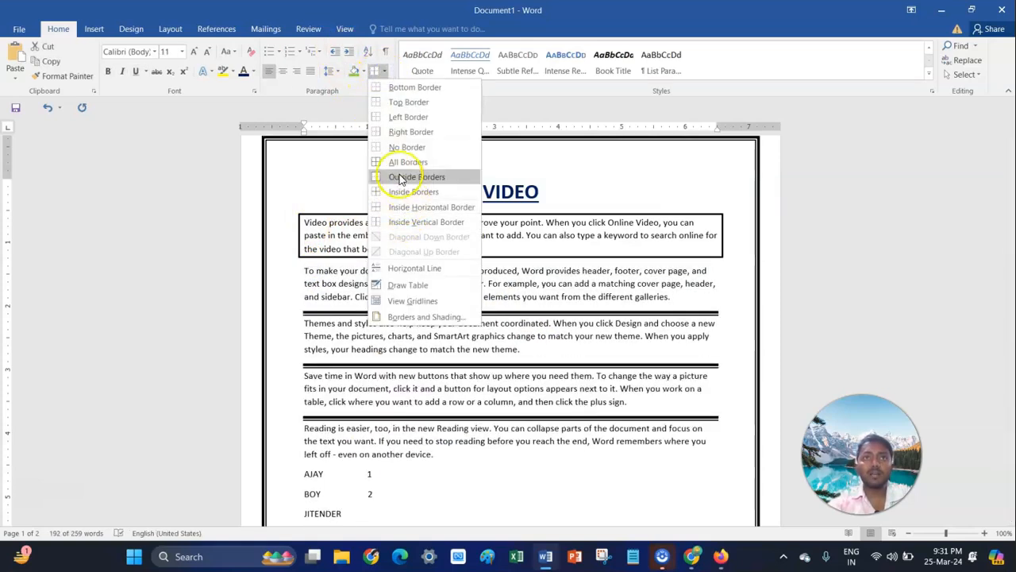
left_click(402, 166)
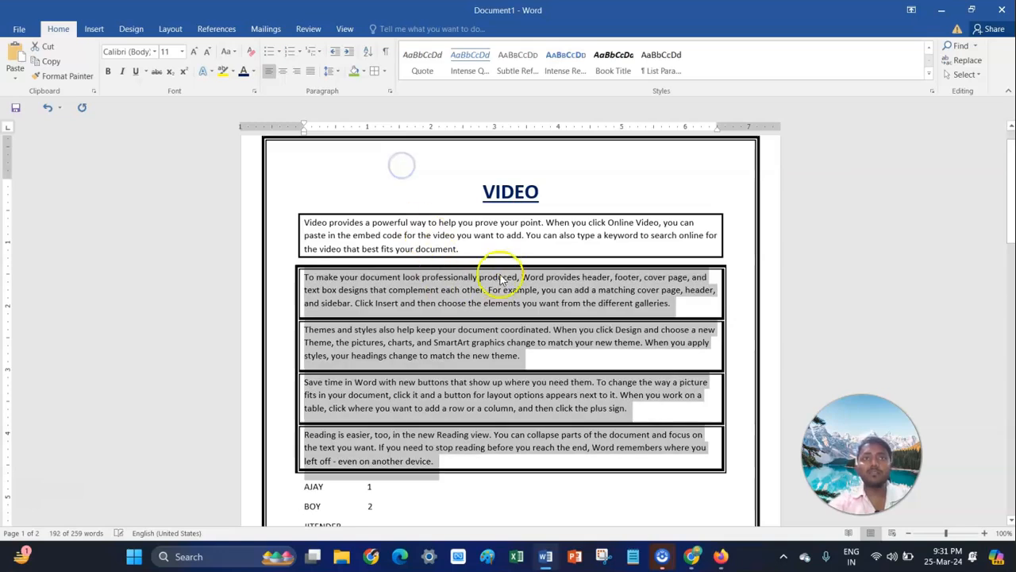
Apply All Borders to the first paragraph below the VIDEO heading to match the others, and review the page
left_click(543, 247)
left_click(337, 220)
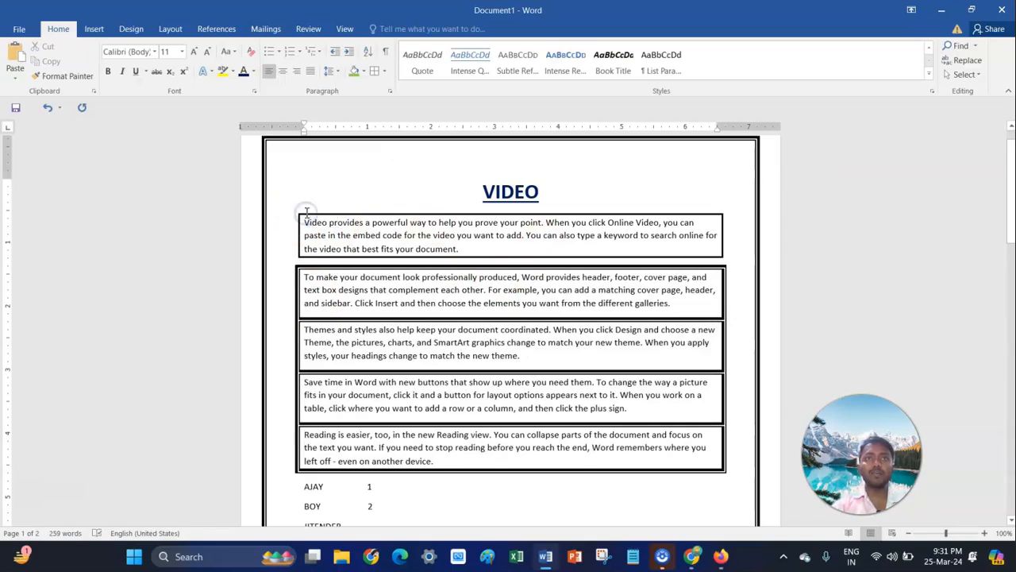
left_click(380, 73)
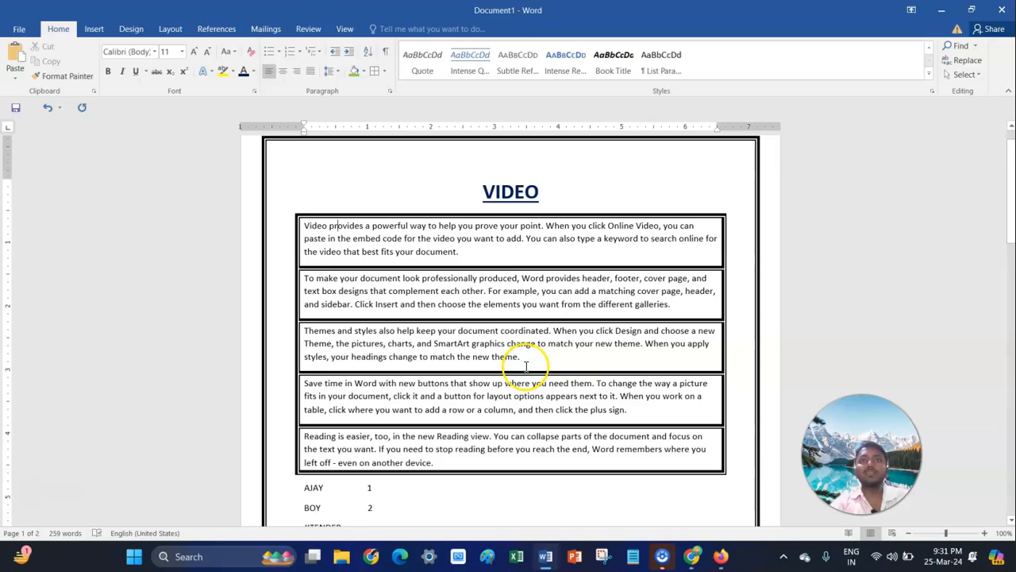
scroll(524, 366, "down", 5)
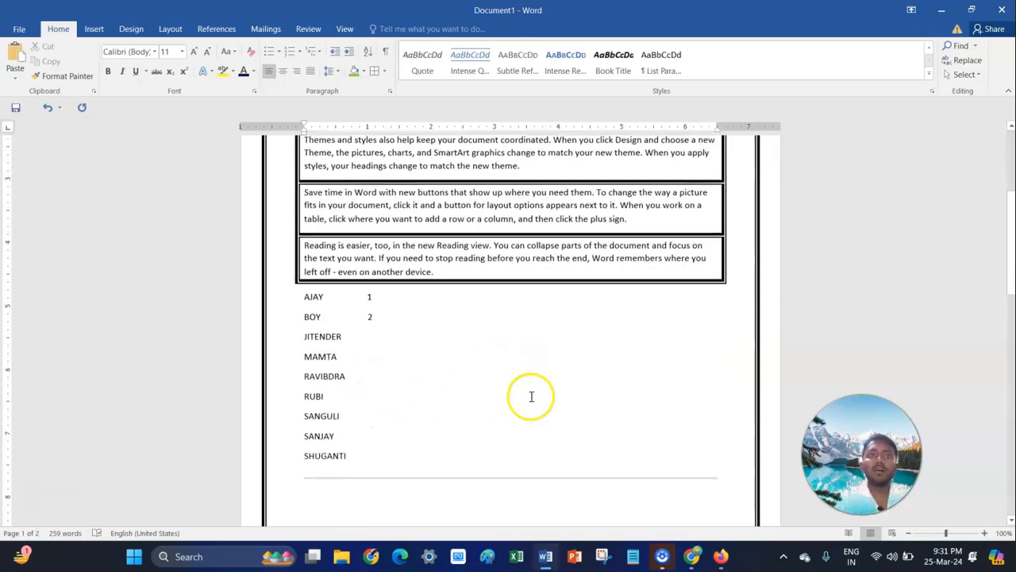
scroll(531, 397, "up", 2)
scroll(532, 396, "up", 2)
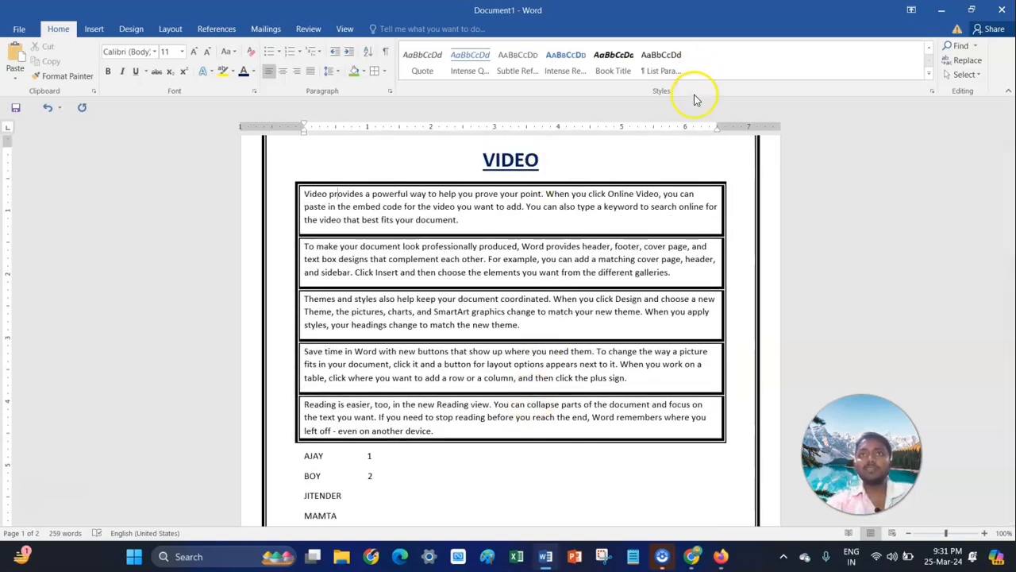